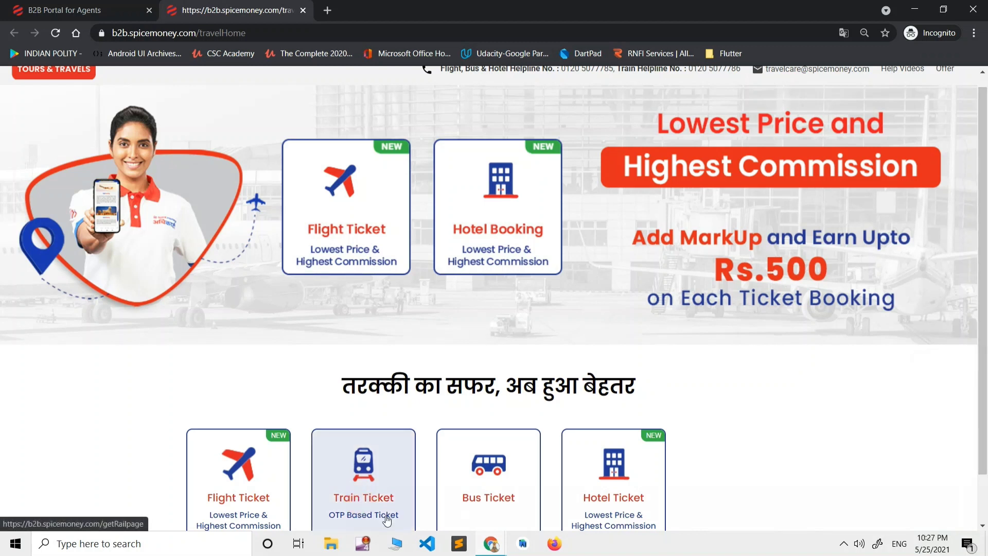
- Bring the DigiSevak - YouTube browser window to the front
mouse_move(491, 544)
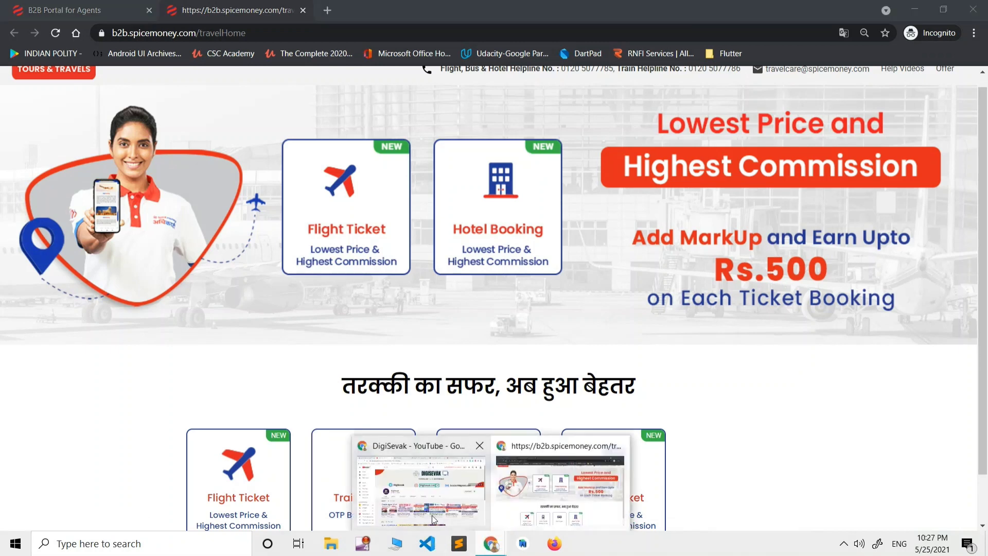
left_click(499, 454)
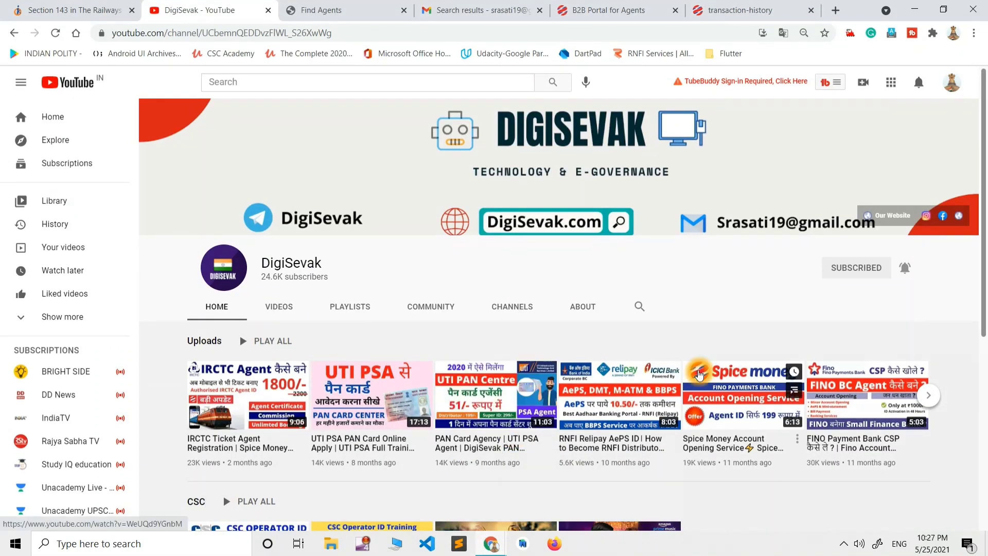
- Glance over the DigiSevak channel page, then return to the Spice Money agent dashboard
left_click(783, 303)
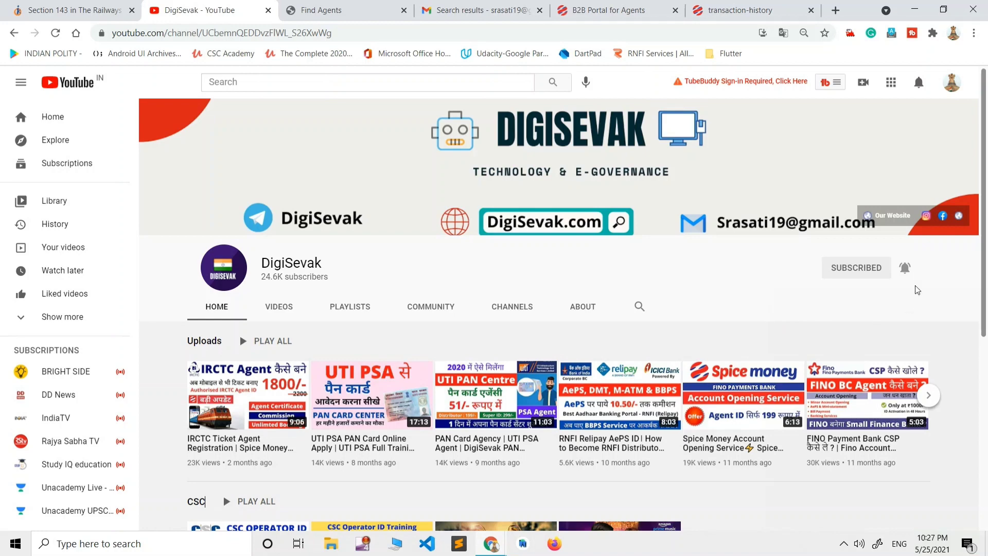
left_click(892, 284)
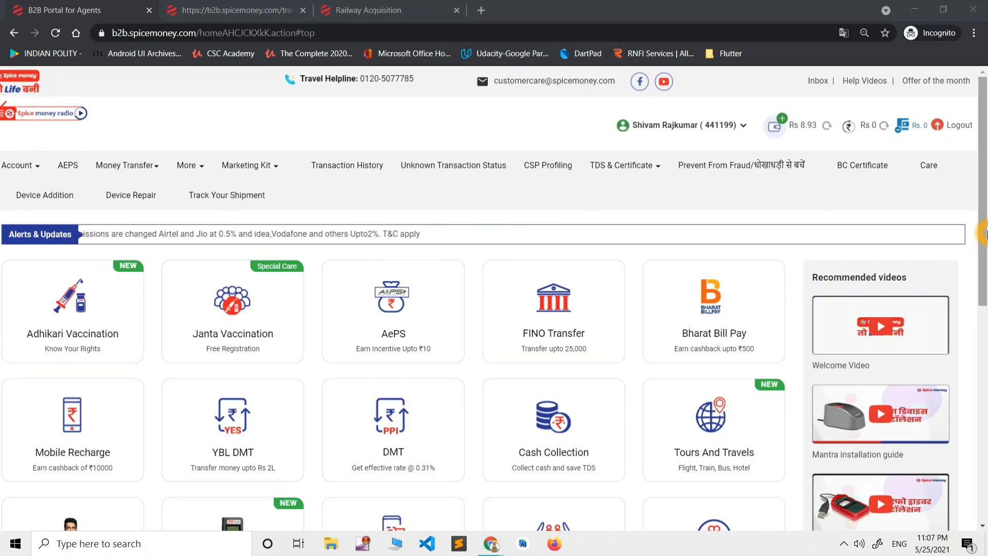
- Scroll through the dashboard service tiles and switch to the Railway Acquisition tab
scroll(984, 235, "down", 2)
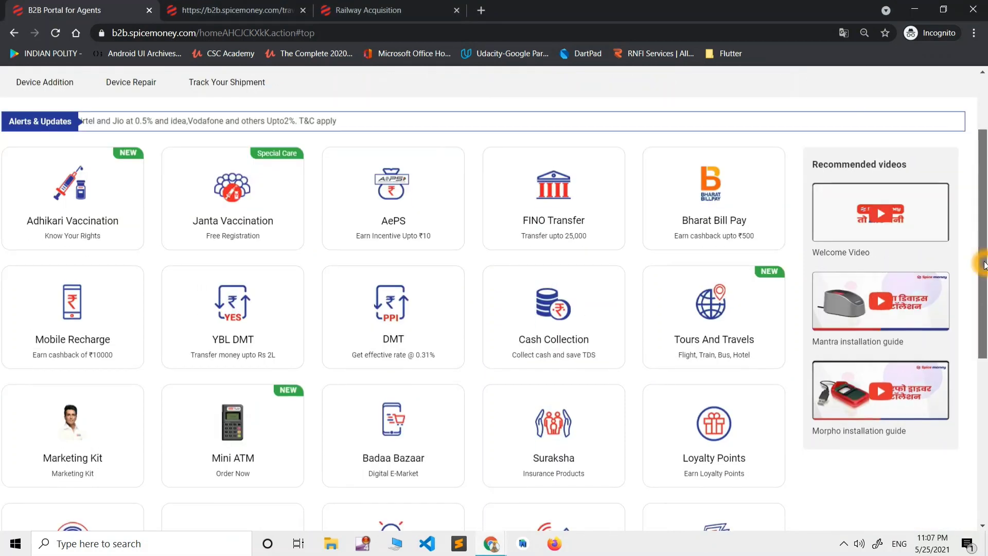
scroll(985, 265, "up", 2)
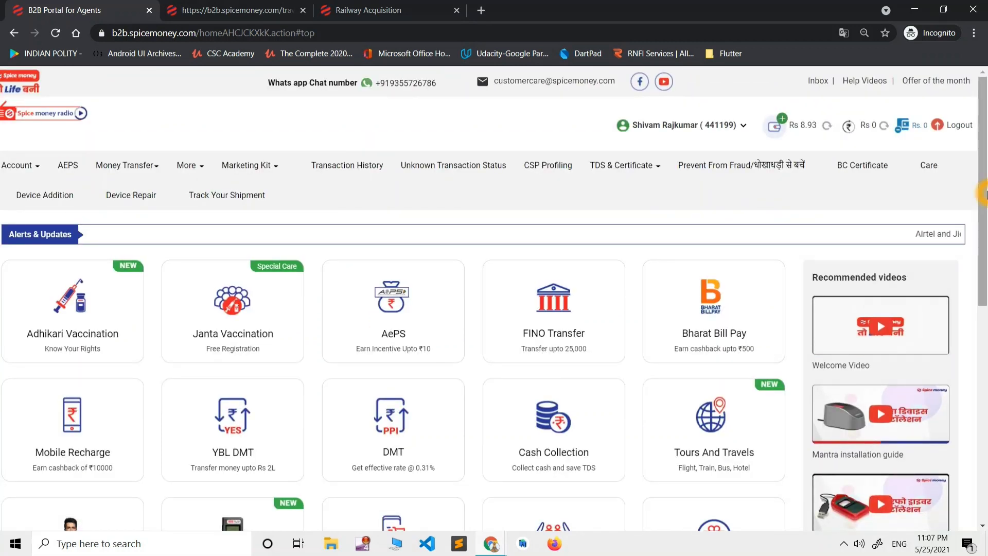
mouse_move(984, 194)
left_mouse_down()
mouse_move(985, 306)
mouse_move(985, 206)
left_mouse_up()
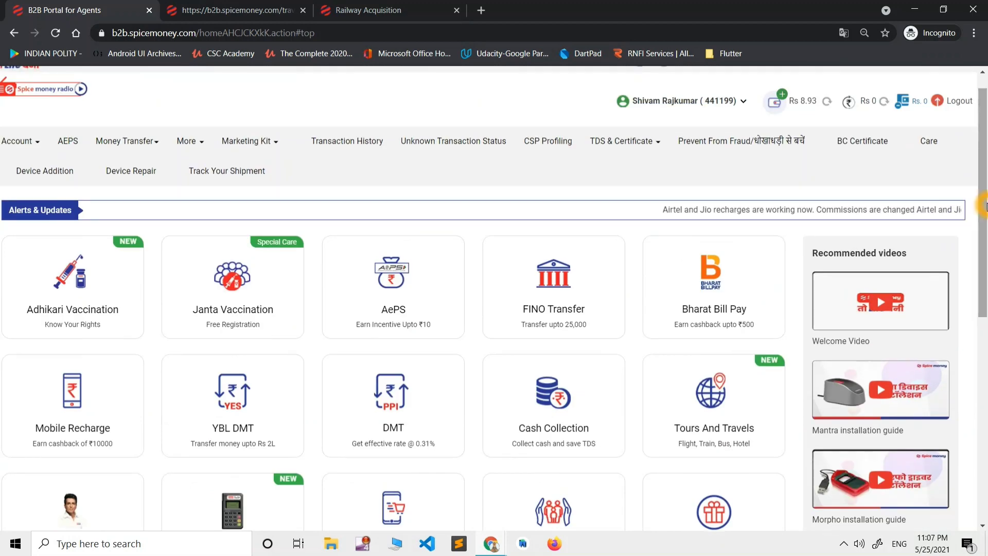
scroll(508, 171, "down", 3)
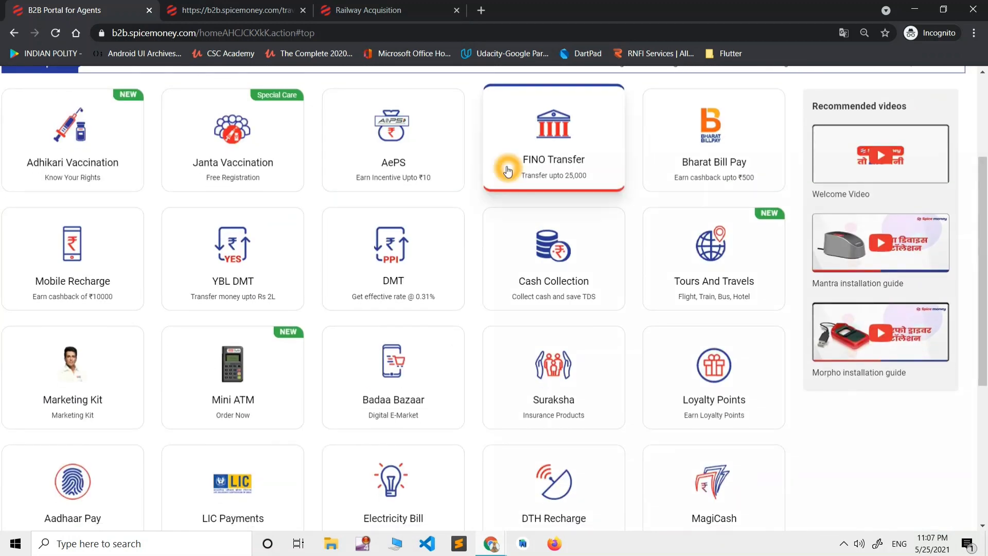
left_click(366, 6)
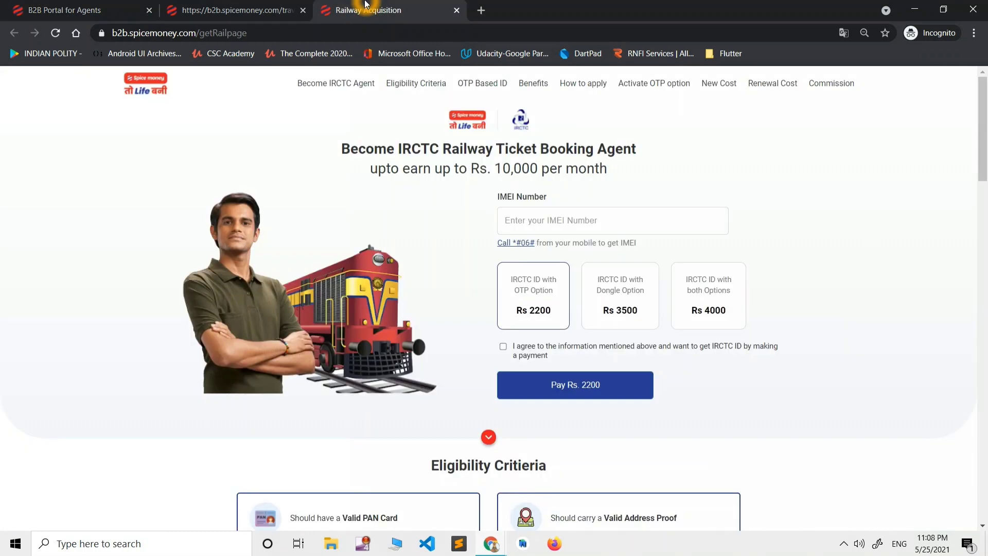
- Compare the OTP Option (Rs 2200), Dongle Option (Rs 3500) and both-options (Rs 4000) plans
left_click(559, 329)
left_click(503, 287)
left_click(707, 301)
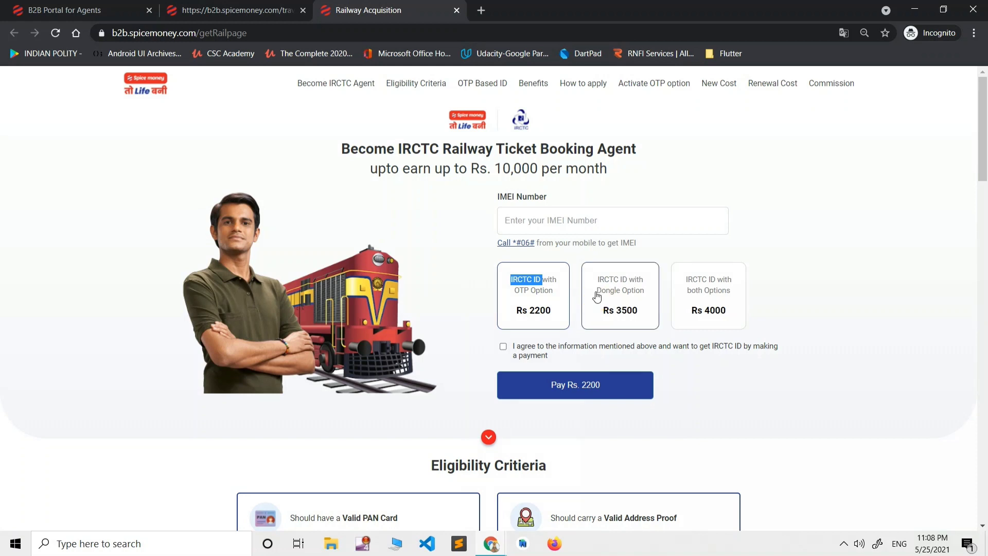
left_click_drag(595, 292, 646, 291)
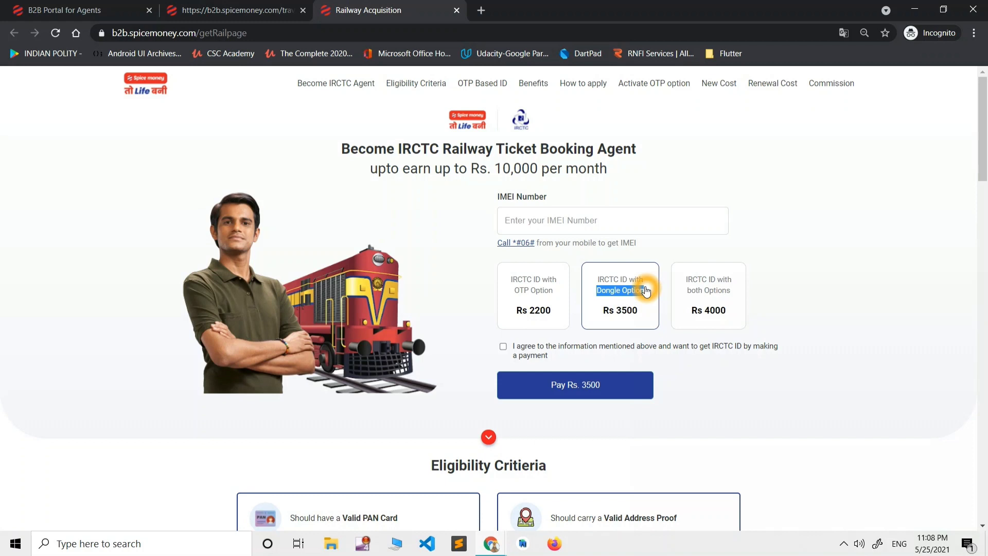
left_click(736, 301)
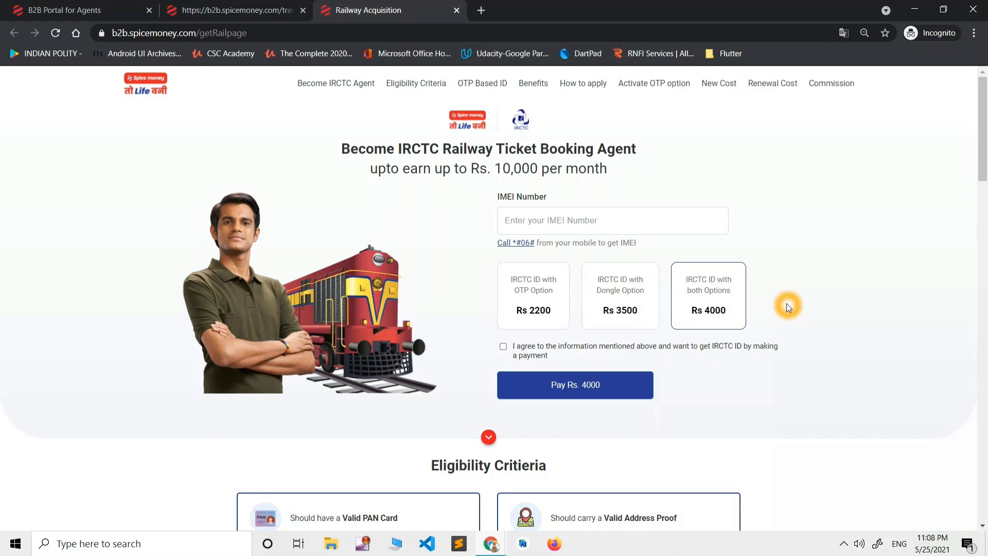
left_click_drag(686, 281, 746, 299)
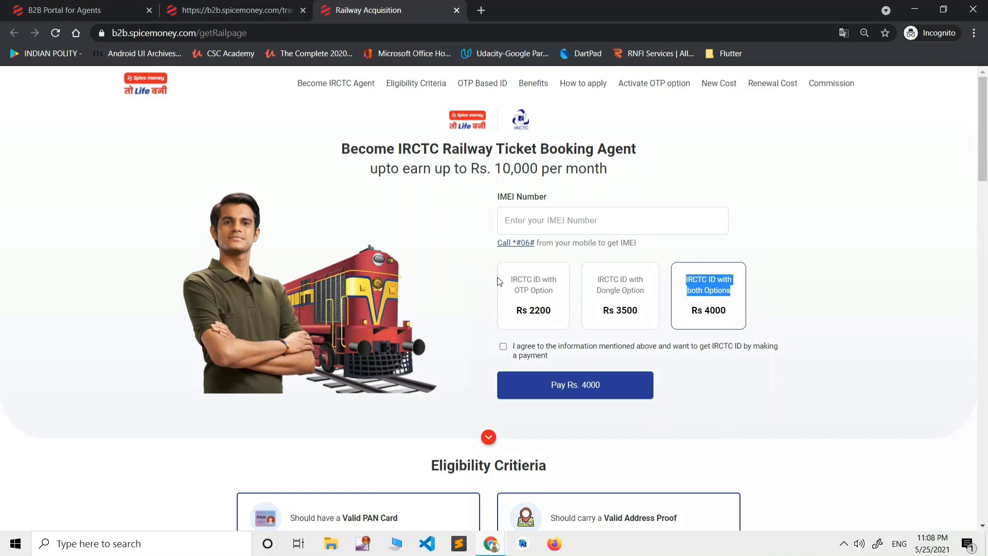
left_click_drag(511, 280, 553, 294)
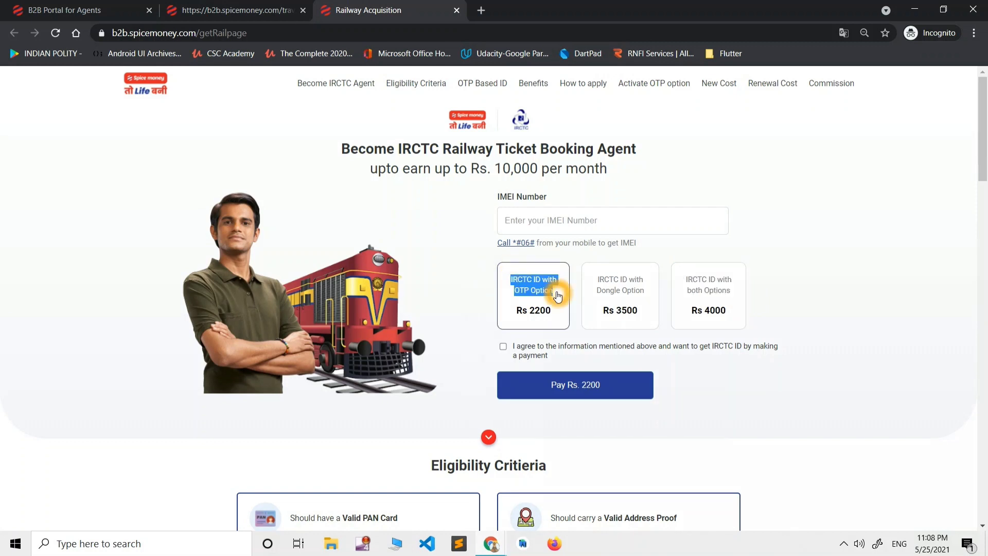
left_click(781, 313)
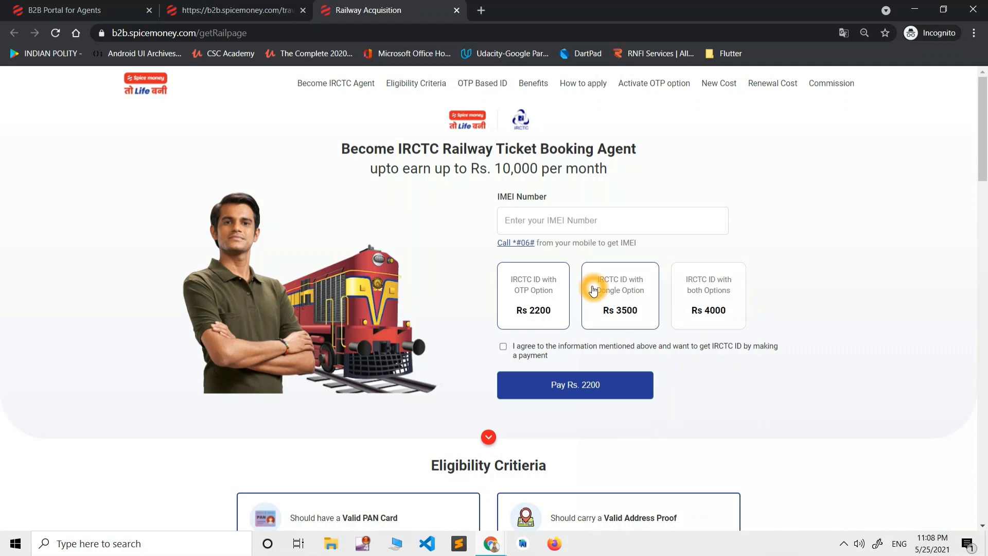
- Settle on the Rs 4000 IRCTC ID with both Options plan and check the Eligibility Criteria
left_click_drag(514, 291, 554, 294)
left_click(523, 324)
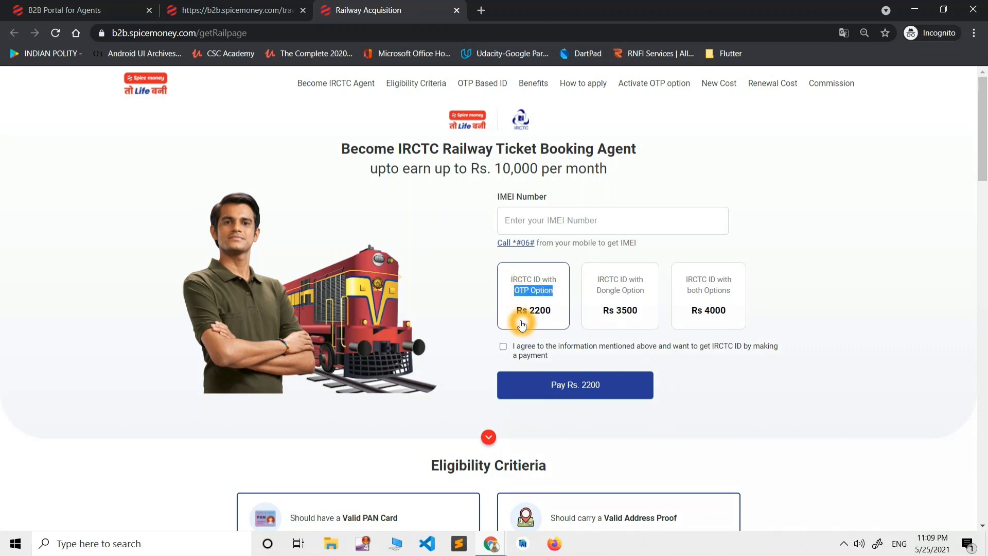
left_click_drag(596, 291, 727, 292)
left_click(630, 322)
left_click(617, 329)
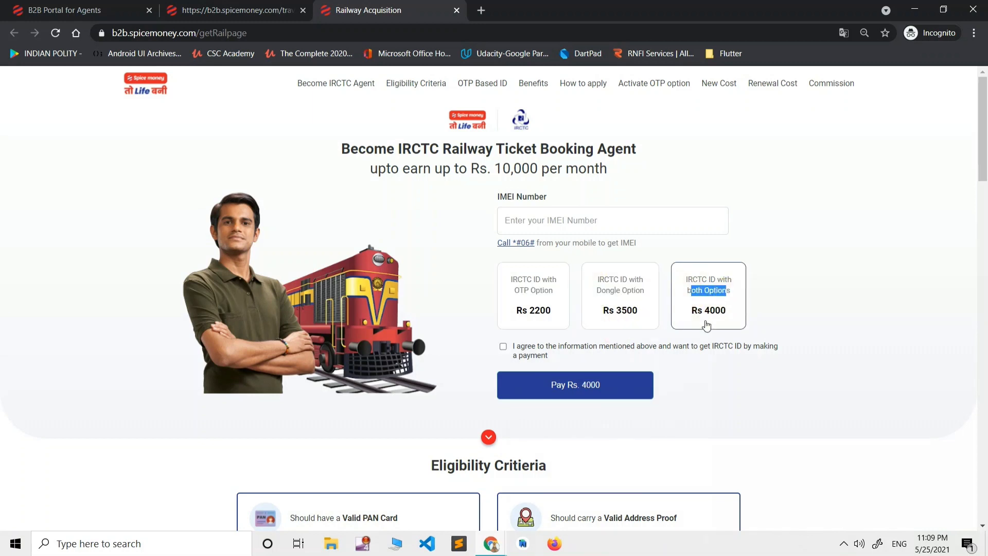
left_click(706, 328)
left_click_drag(984, 152, 983, 208)
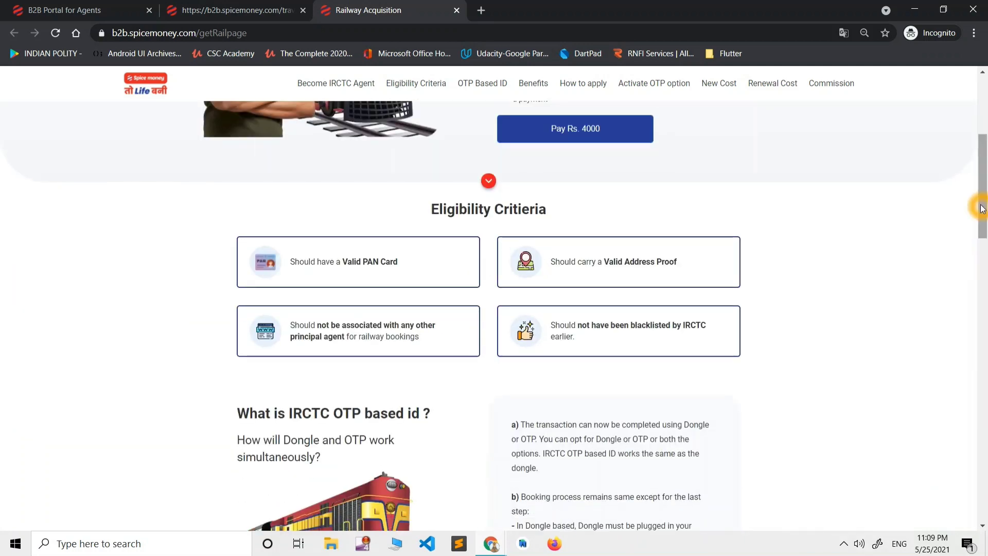
left_click_drag(984, 208, 985, 161)
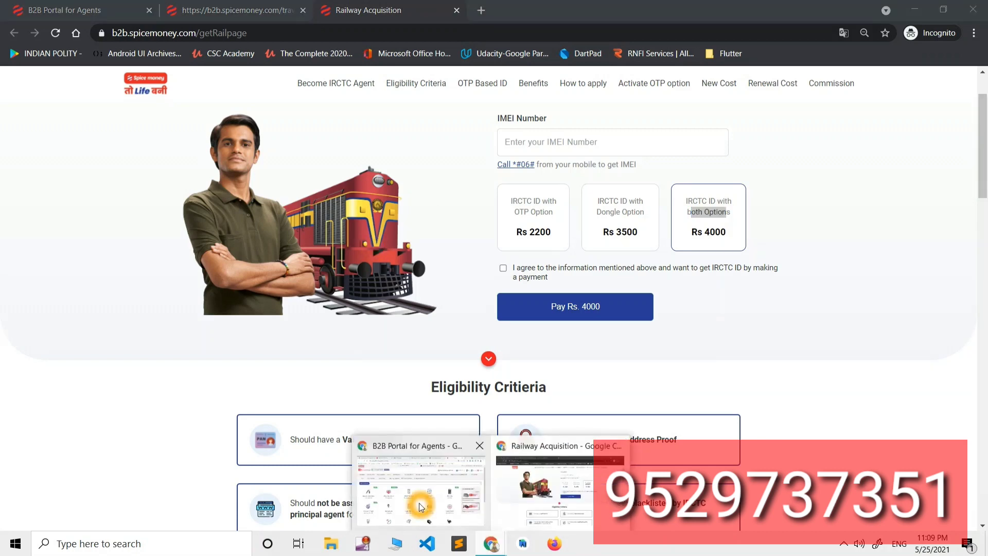
left_click(420, 502)
- Preview the agent-details spreadsheet attached to the IRCTC OTP MODE OF BOOKING email
left_click(456, 10)
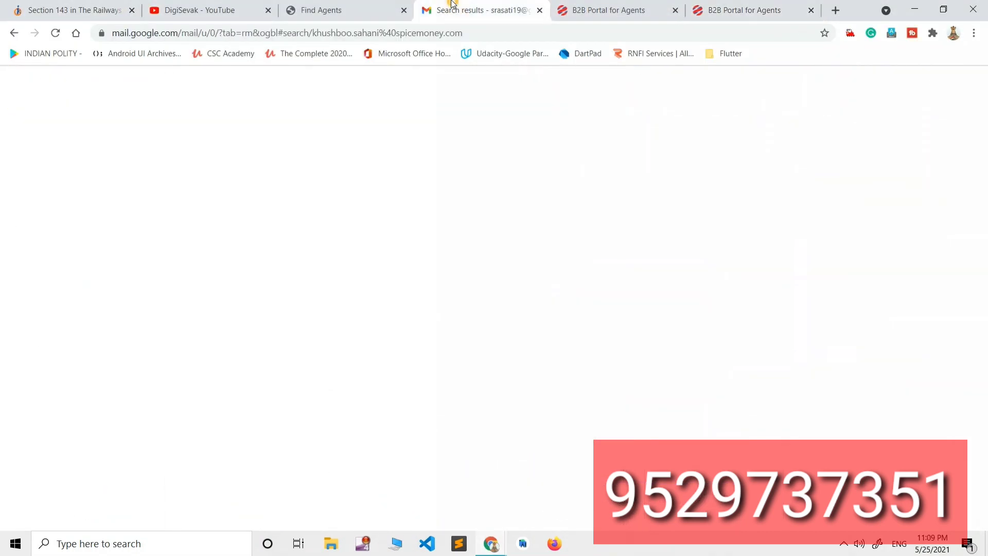
left_click(682, 242)
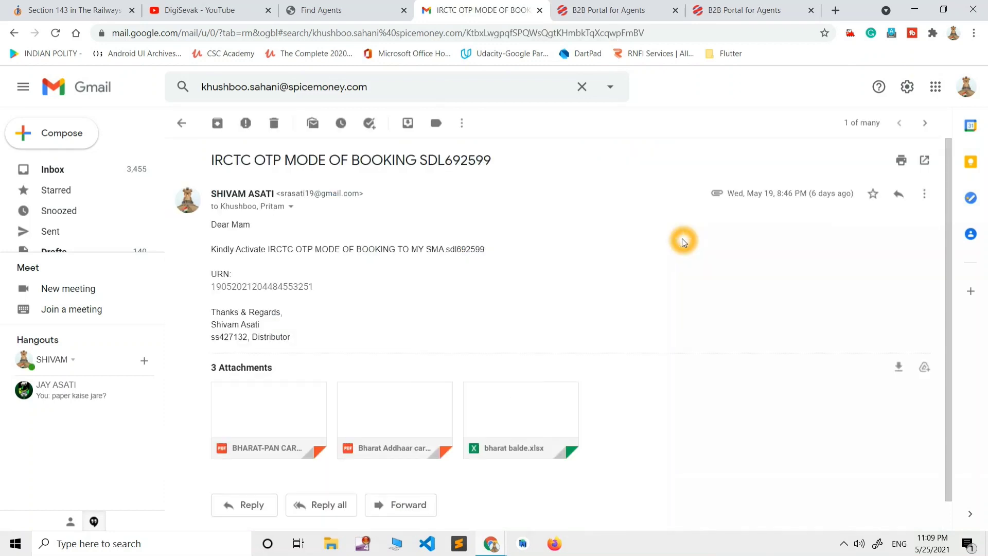
left_click(529, 424)
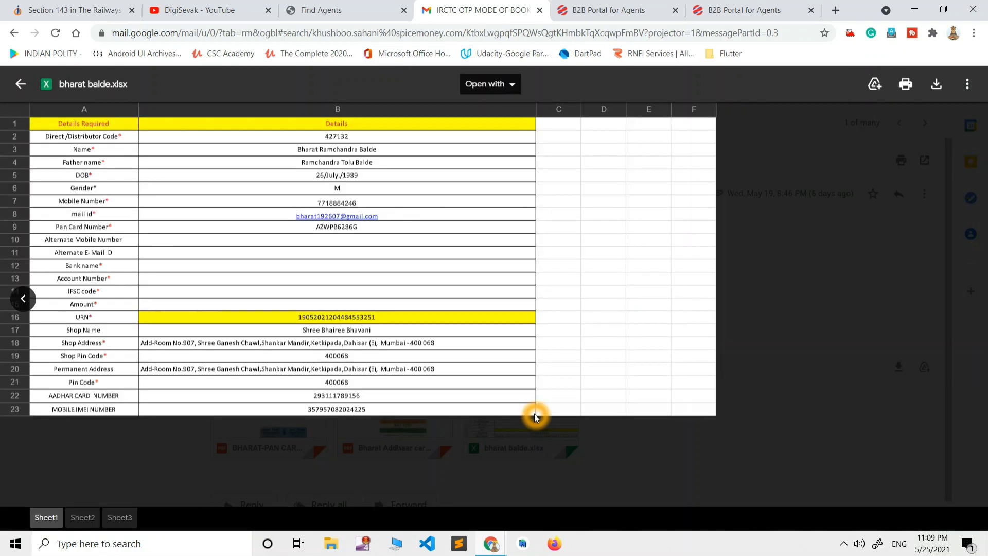
left_click(445, 359)
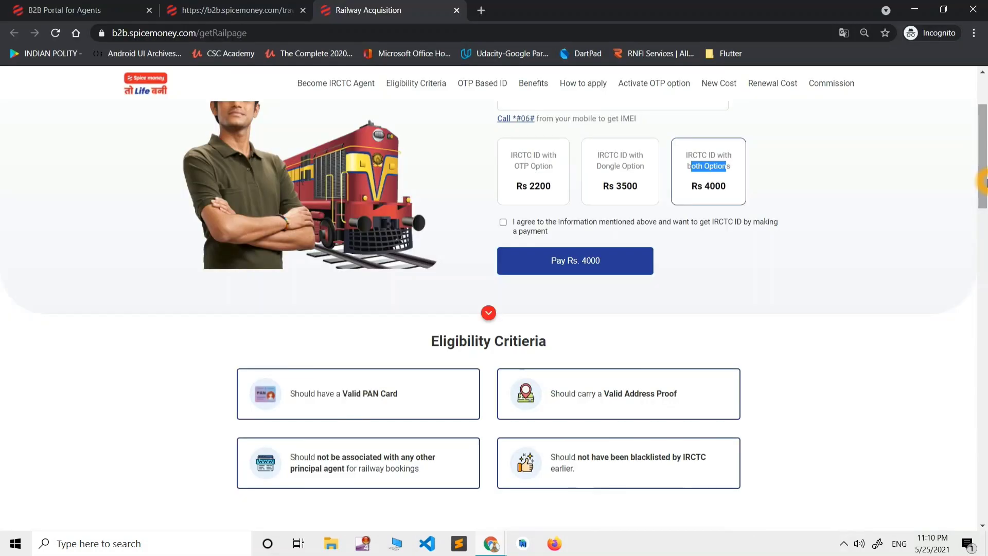
scroll(986, 164, "up", 2)
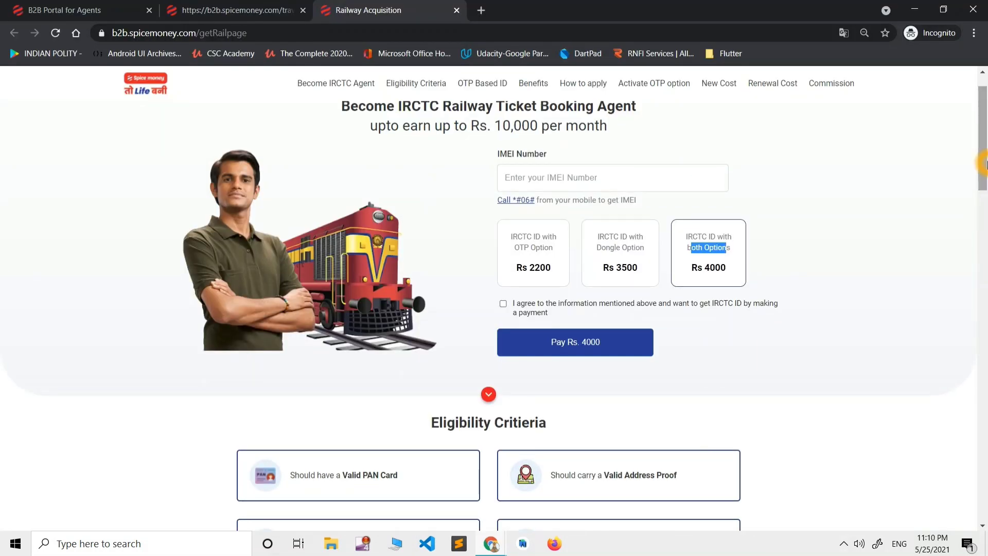
left_click_drag(986, 164, 986, 453)
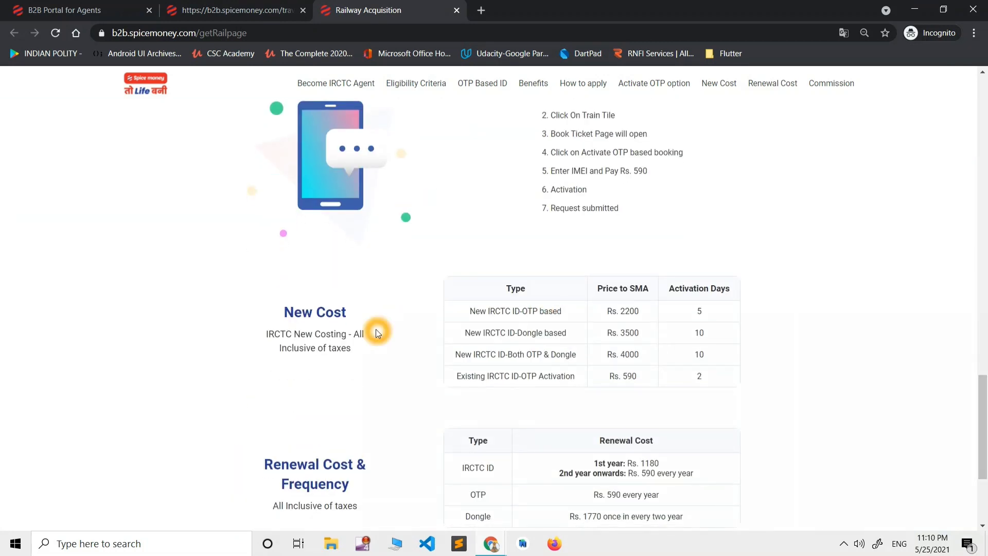
left_click_drag(469, 312, 576, 309)
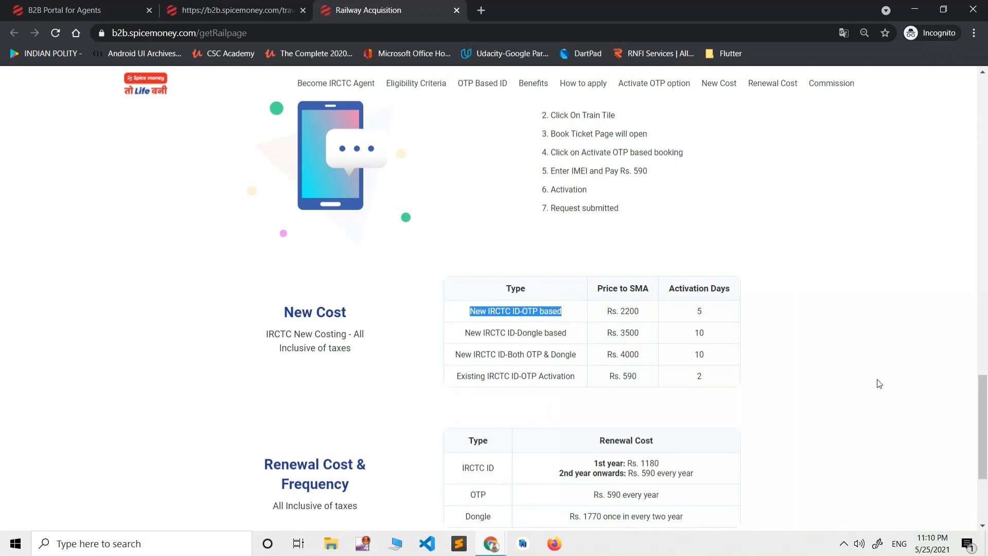
left_click_drag(983, 412, 984, 437)
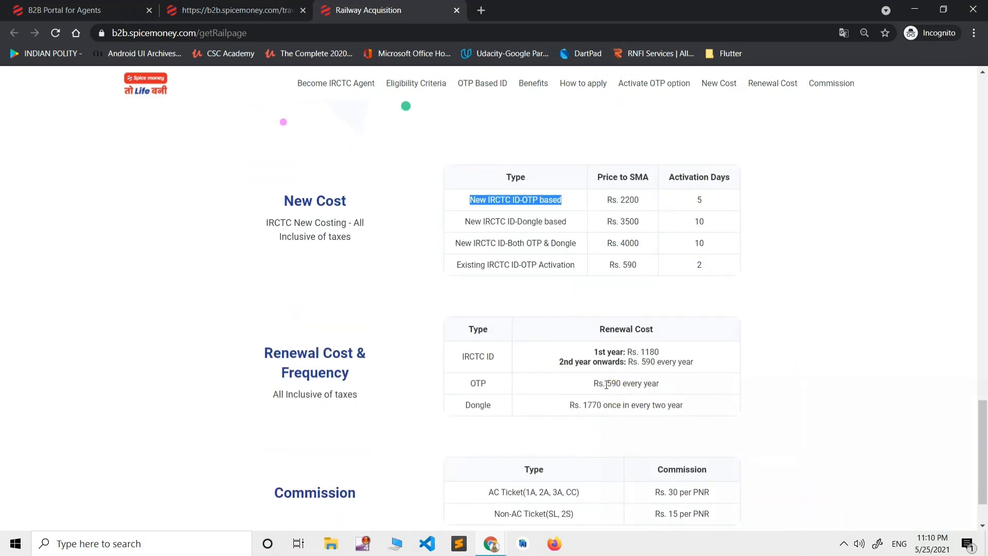
left_click_drag(606, 384, 675, 386)
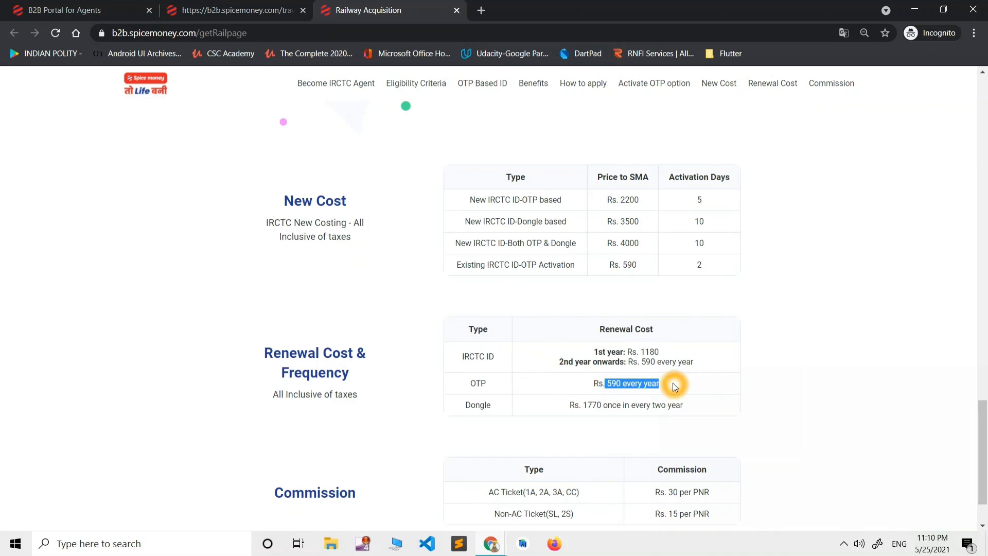
left_click_drag(466, 405, 501, 407)
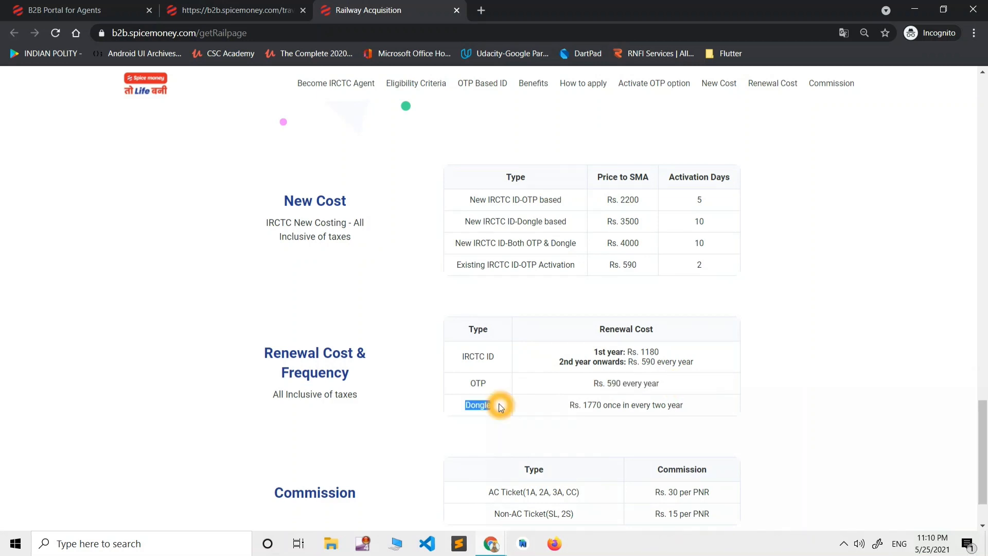
left_click(541, 409)
left_click_drag(587, 404, 689, 409)
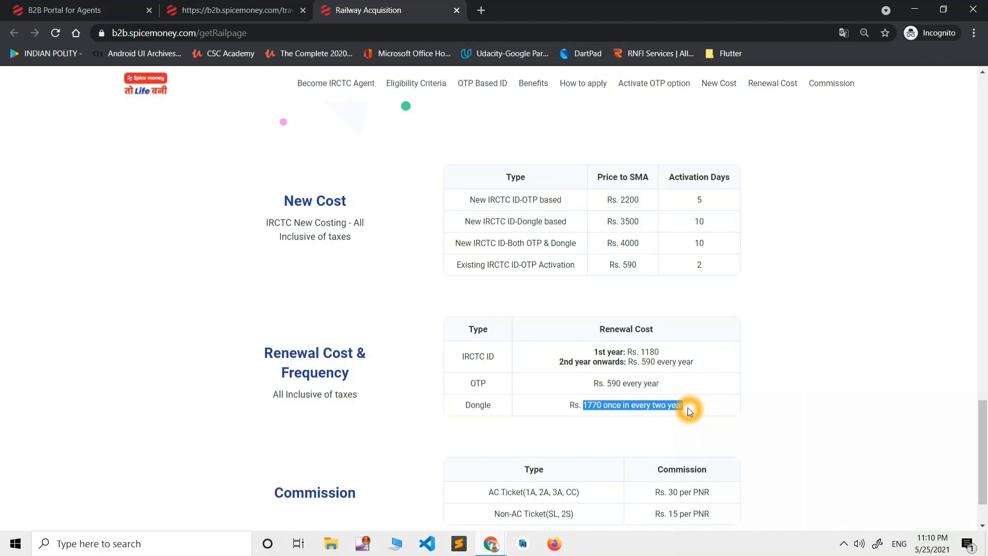
double_click(474, 386)
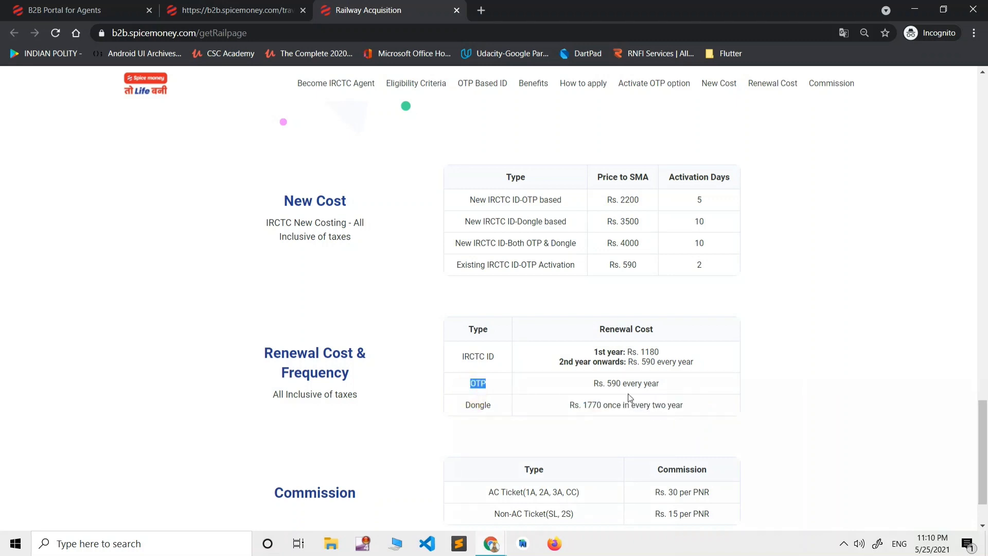
left_click_drag(605, 383, 699, 389)
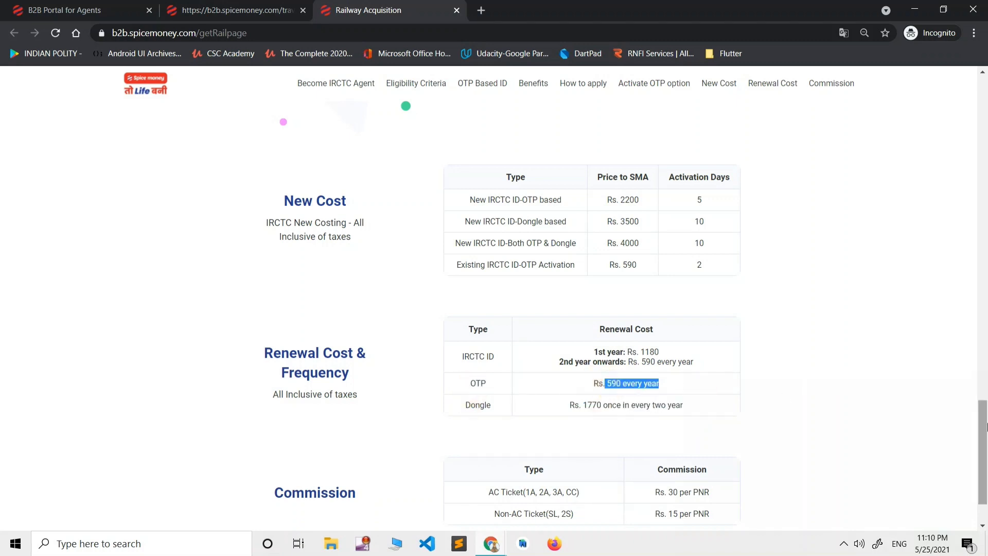
scroll(592, 407, "down", 3)
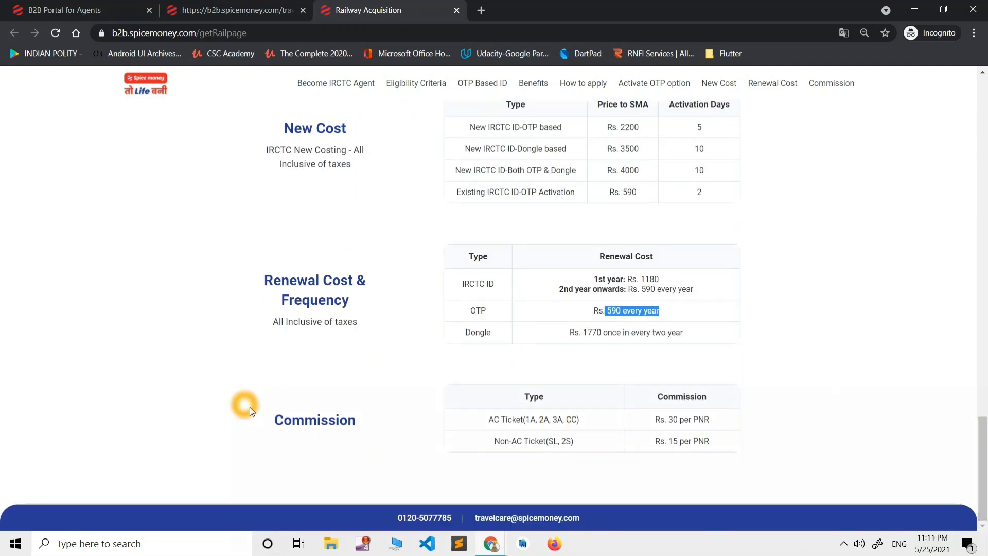
left_click_drag(523, 419, 591, 426)
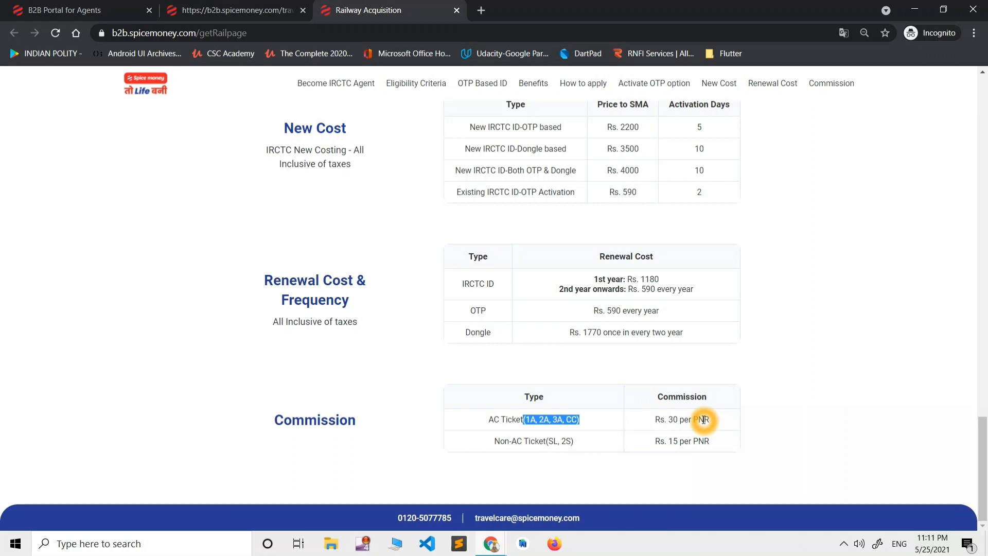
double_click(673, 419)
left_click_drag(687, 420, 730, 423)
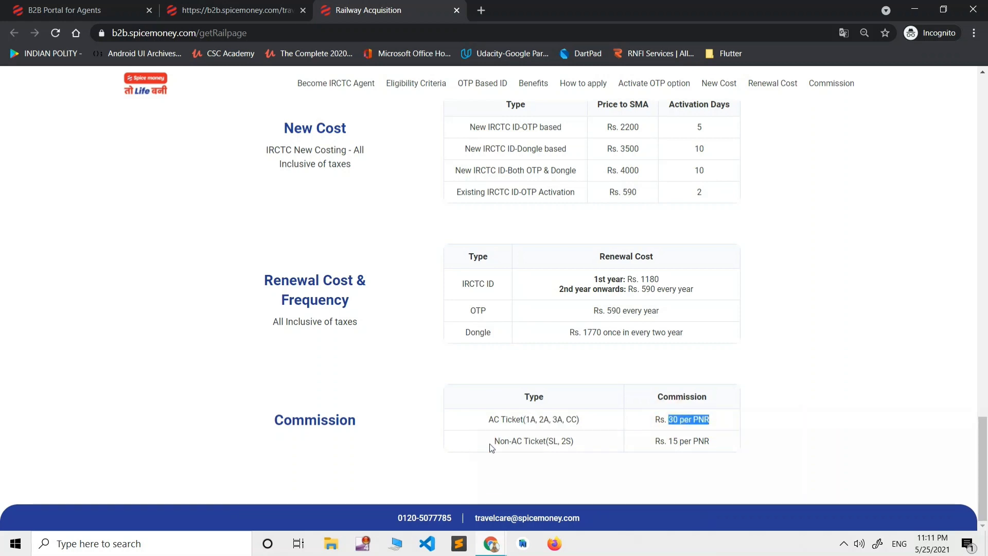
left_click_drag(486, 446, 584, 449)
left_click_drag(657, 441, 984, 452)
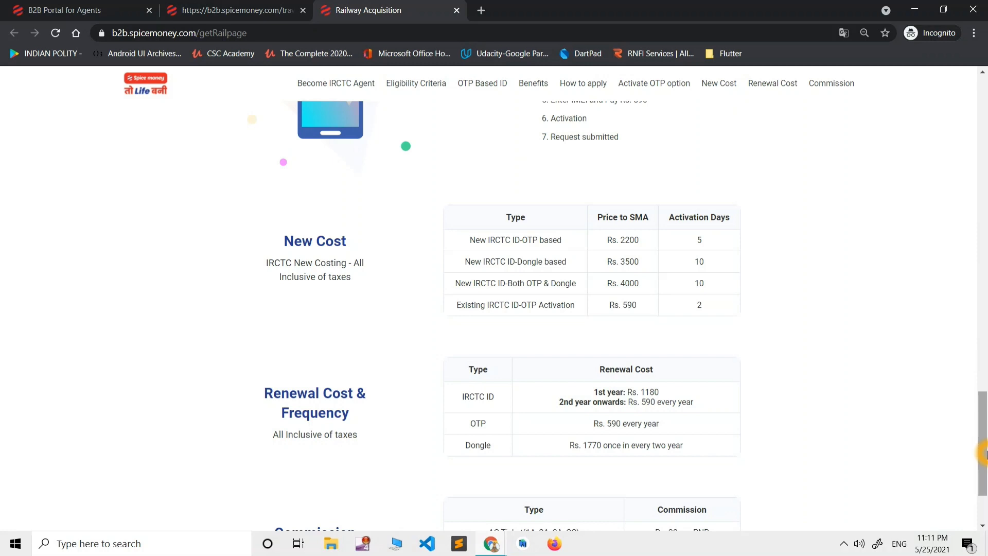
left_click_drag(984, 452, 980, 162)
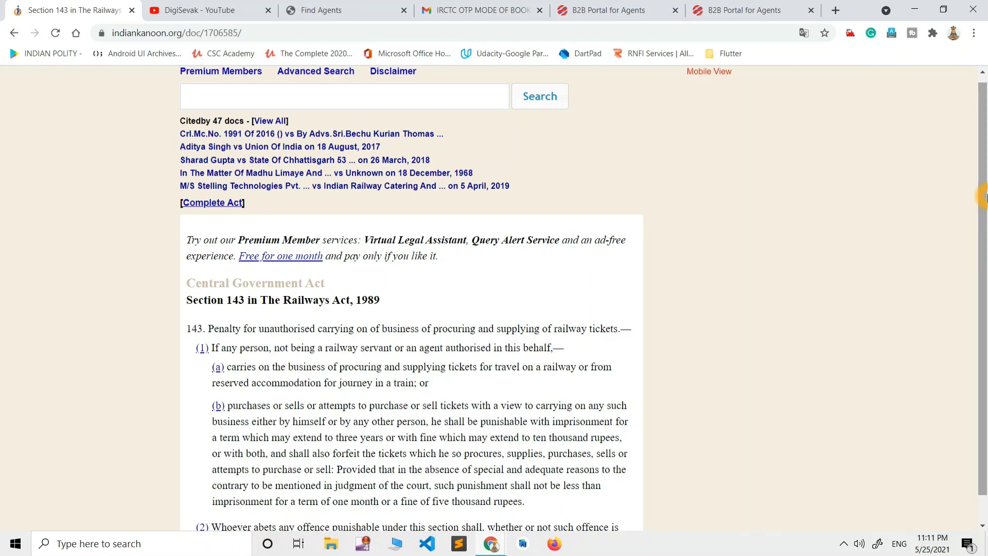
- Read Section 143 of The Railways Act, 1989, selecting its heading, before moving to Find Agents
left_click_drag(986, 196, 986, 211)
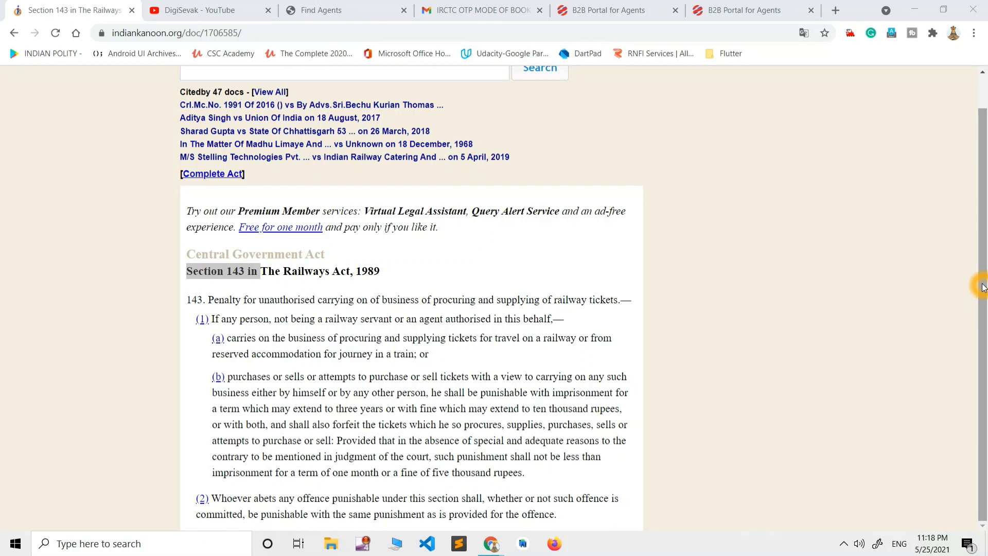
left_click_drag(984, 287, 876, 257)
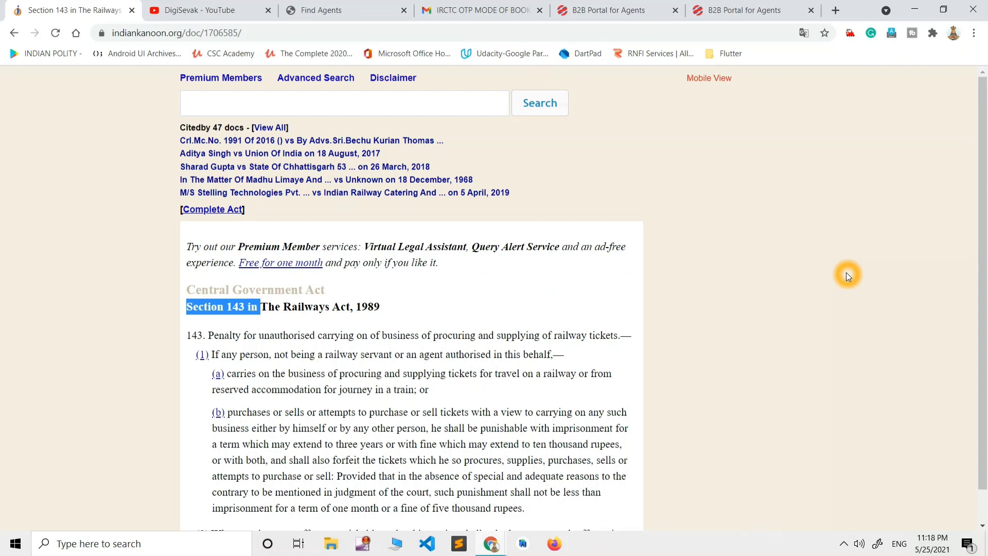
left_click(381, 12)
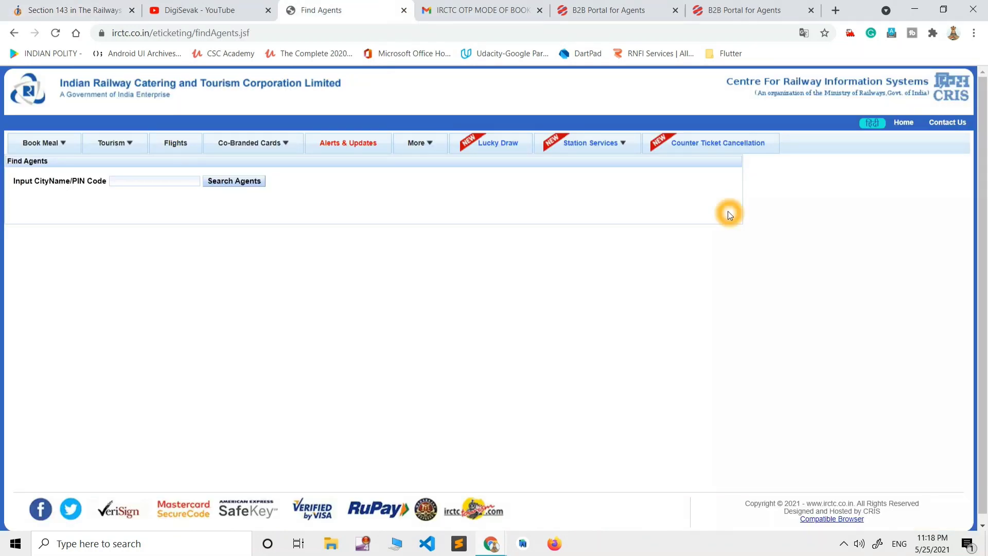
- Put the cursor in the Find Agents CityName/PIN Code search box
left_click(164, 179)
left_click_drag(3, 180, 121, 184)
left_click(121, 185)
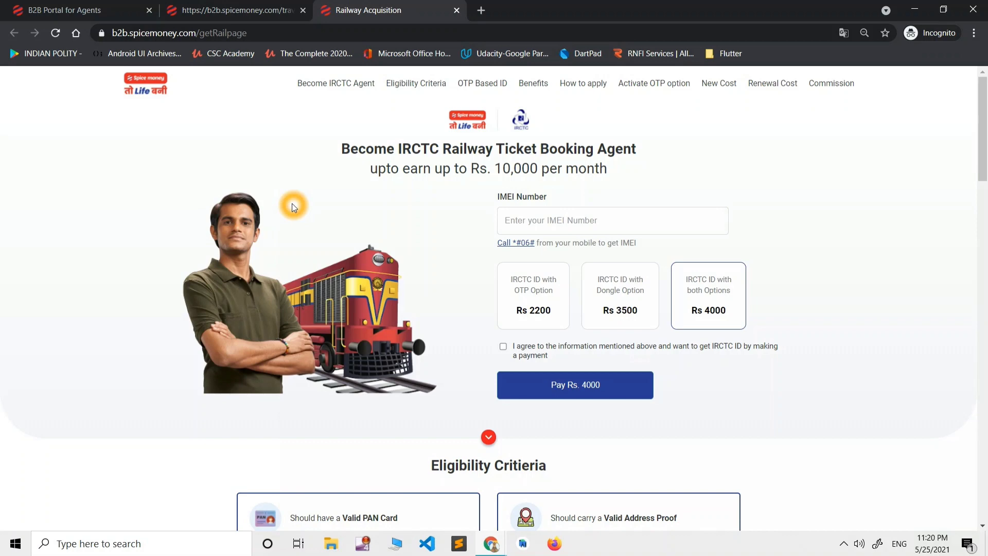
- Drag the scrollbar to review the Railway Acquisition agent sign-up page
mouse_move(982, 152)
left_mouse_down()
mouse_move(985, 376)
mouse_move(984, 132)
left_mouse_up()
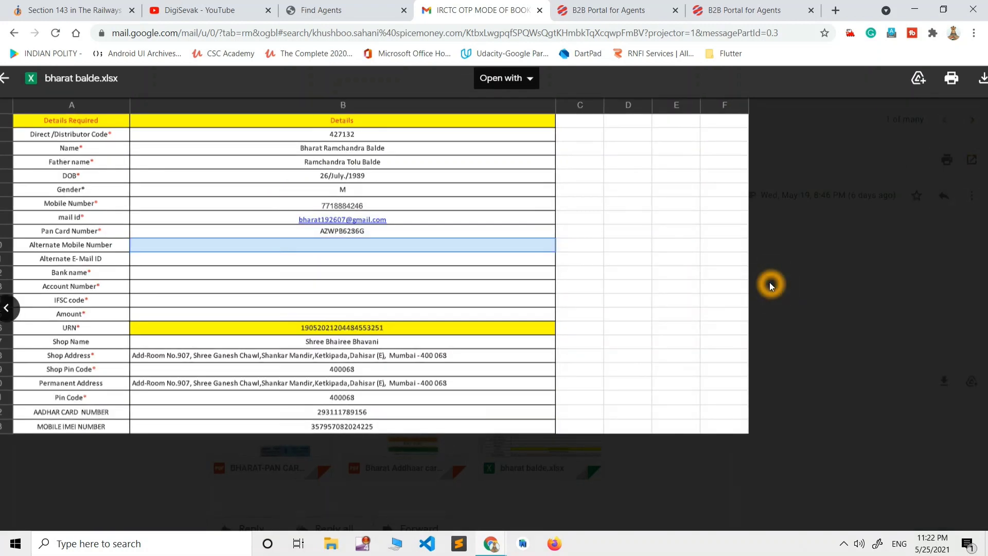
- Close the spreadsheet preview and return to the IRCTC OTP booking email results
left_click(5, 77)
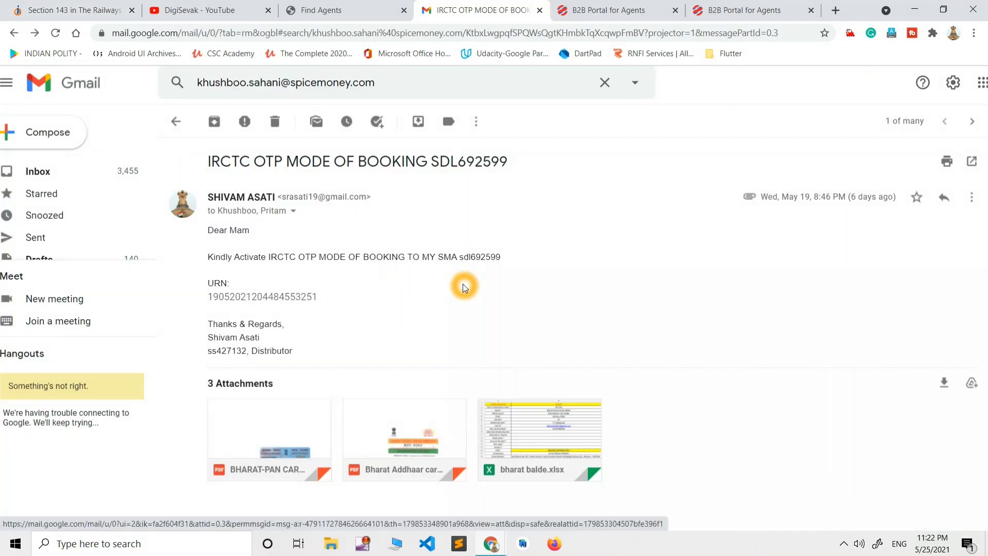
left_click(176, 121)
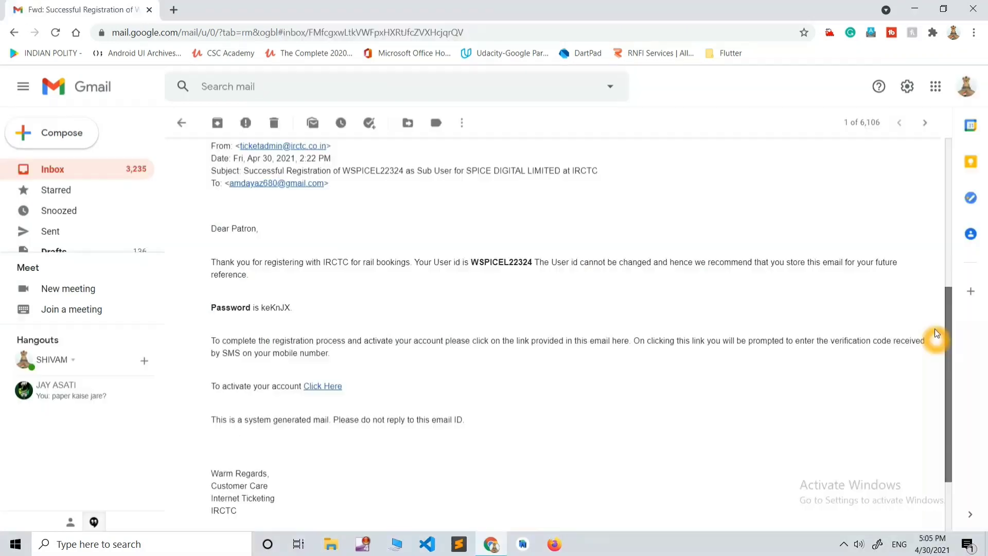
left_click_drag(934, 329, 931, 370)
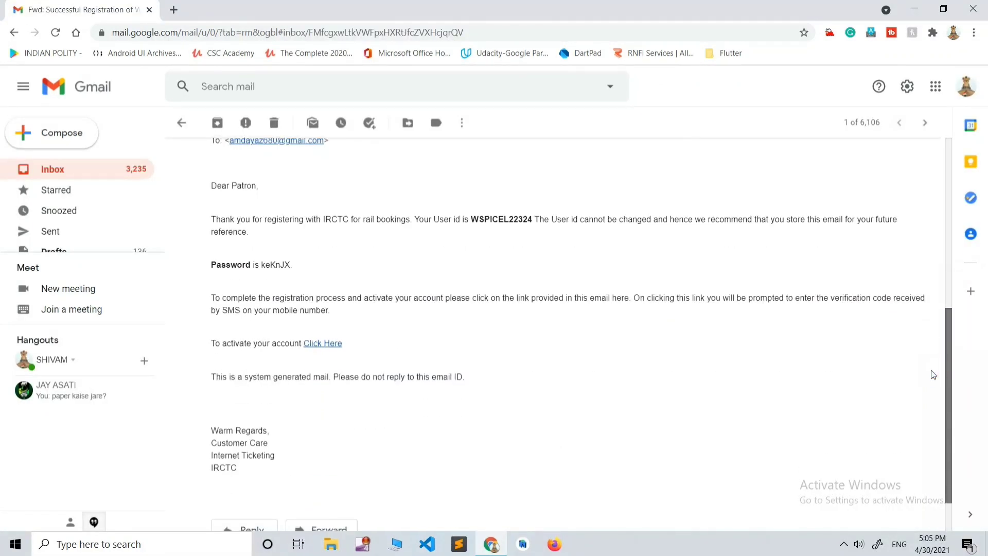
- Scroll the IRCTC sub-user registration email and highlight its subject line
scroll(927, 309, "up", 7)
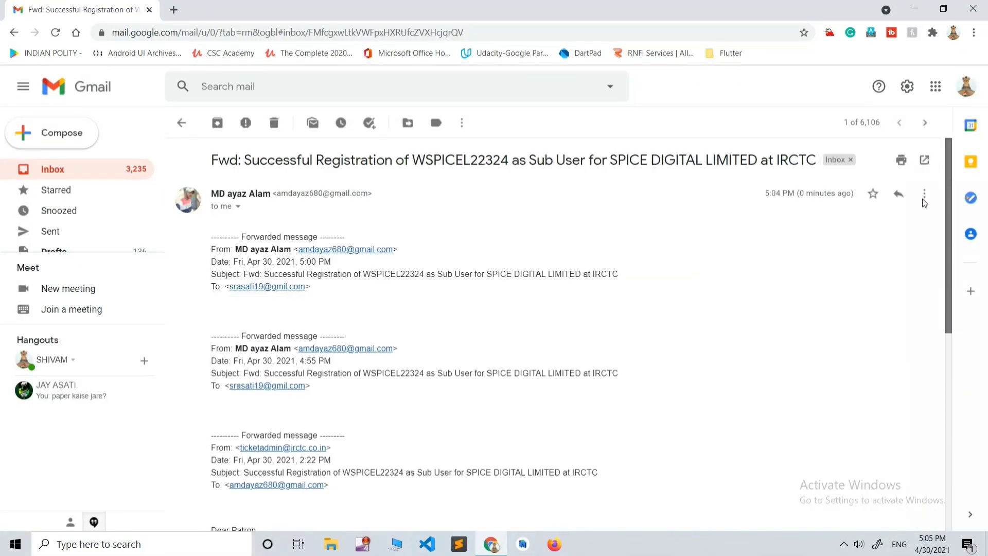
scroll(921, 236, "down", 3)
scroll(929, 165, "up", 3)
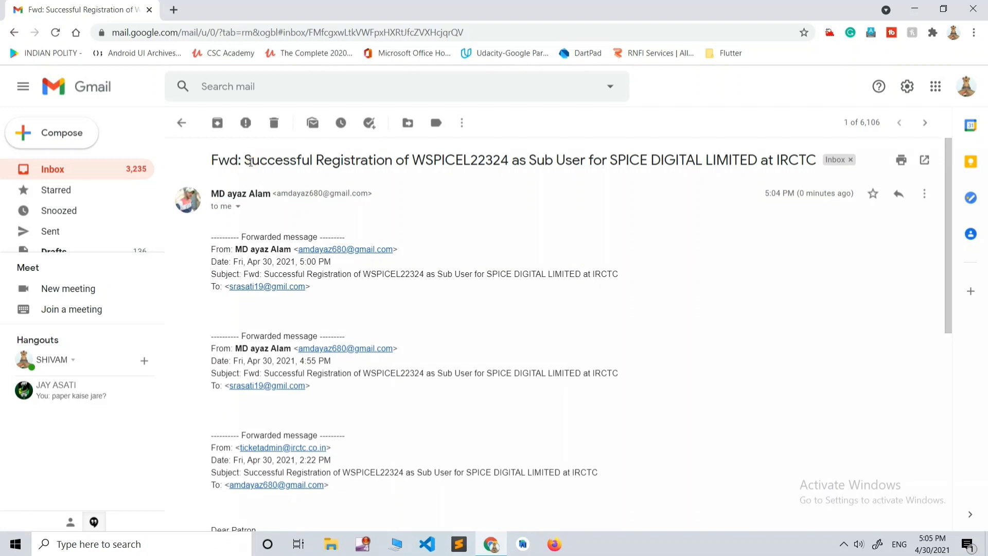
left_click_drag(251, 163, 669, 167)
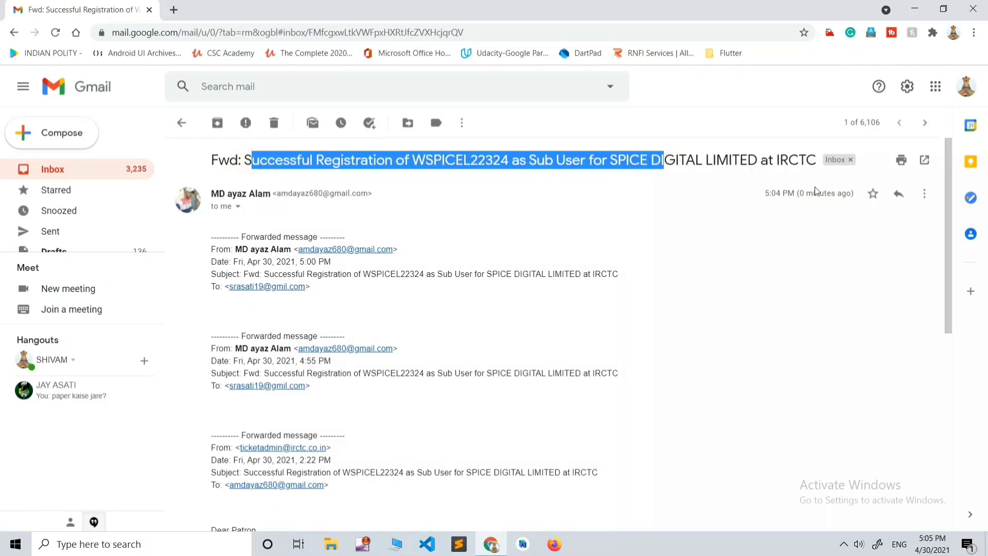
left_click(824, 254)
left_click(947, 239)
left_click_drag(946, 243, 950, 436)
- Highlight the new user ID and activation instructions, then follow the Click Here activation link
left_click_drag(471, 171, 533, 177)
left_click(211, 218)
left_click_drag(211, 218, 299, 221)
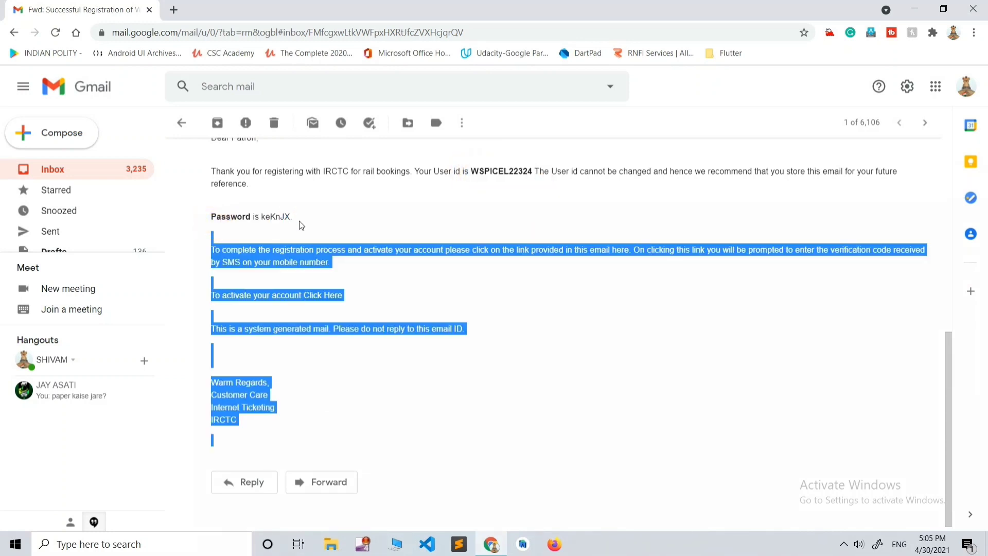
left_click(295, 221)
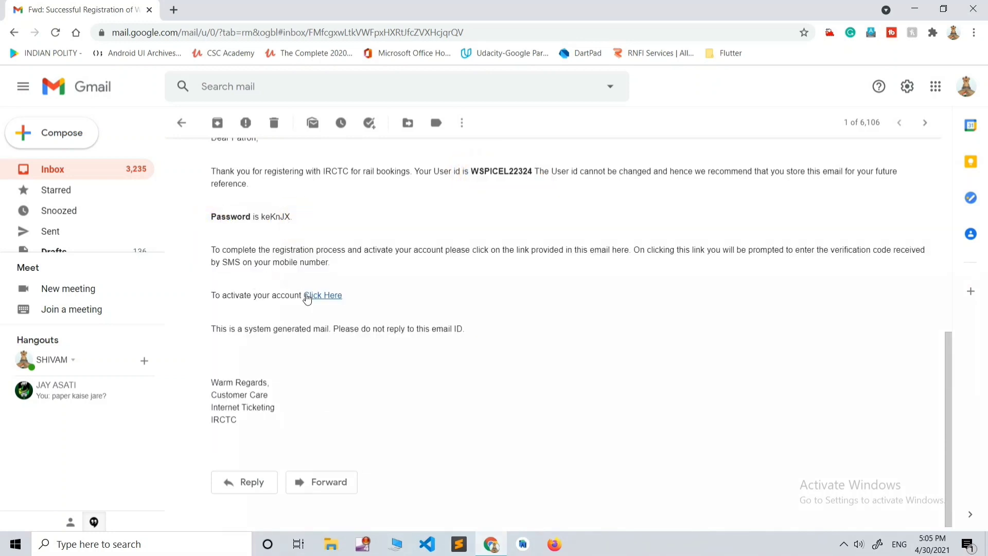
left_click(308, 296)
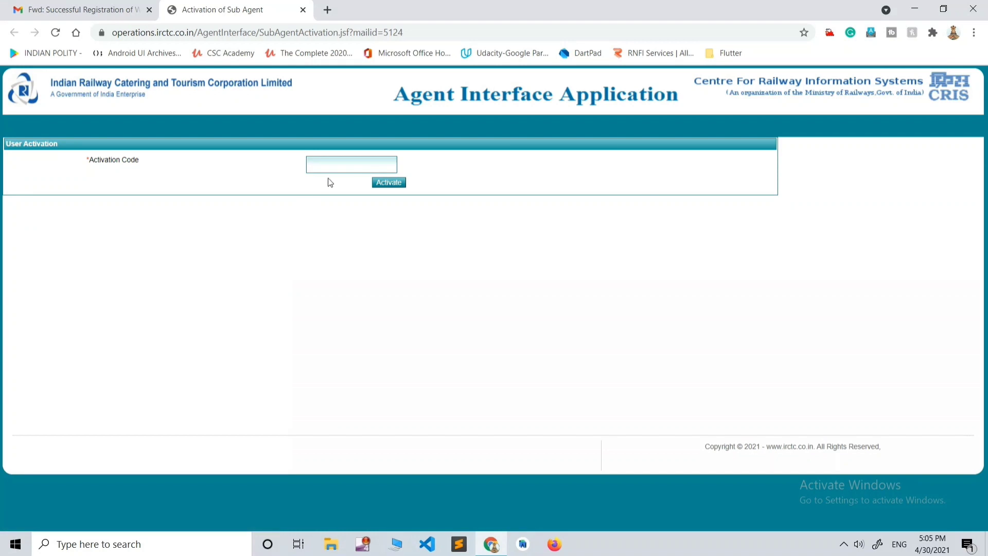
- Submit the emailed activation code to activate the sub agent, then follow the link to the login page
left_click(333, 164)
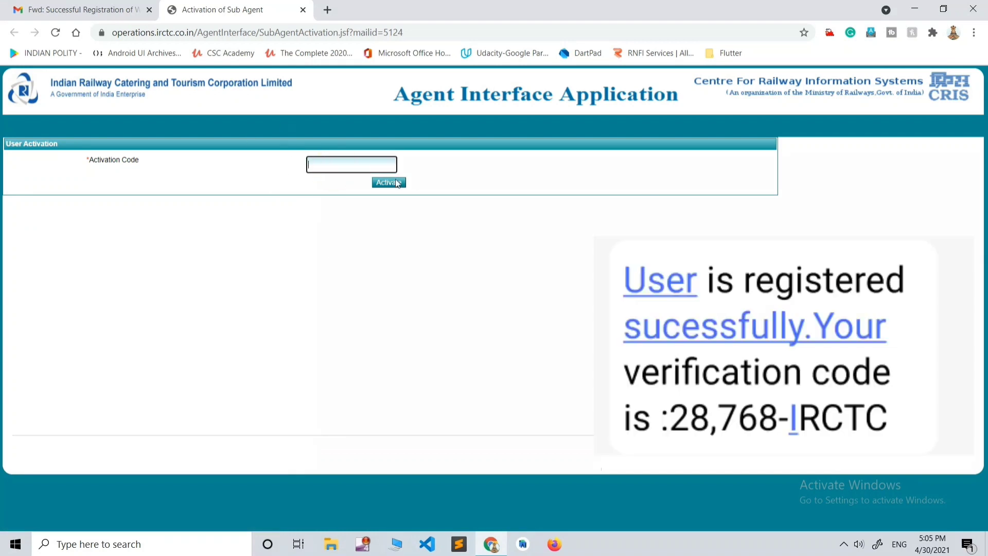
left_click(350, 161)
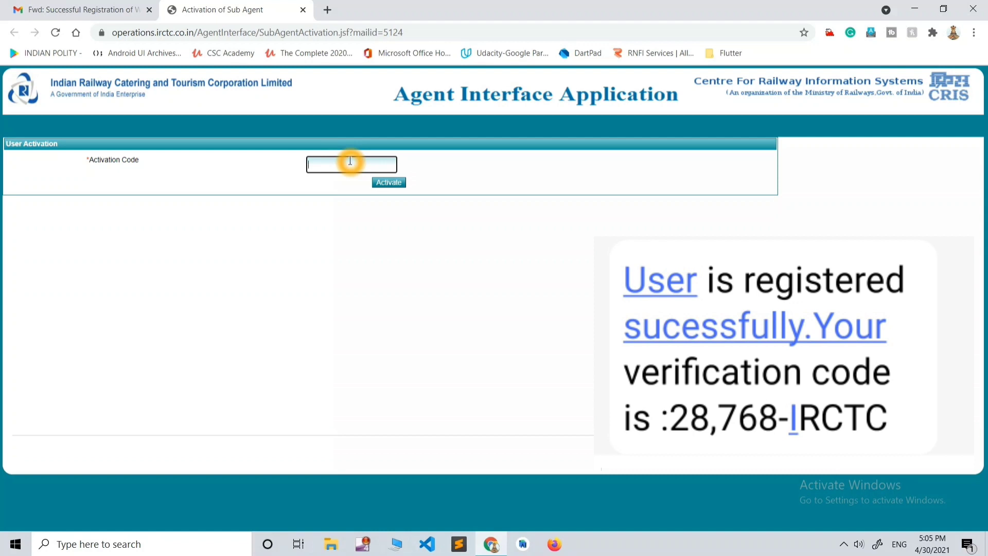
left_click(385, 187)
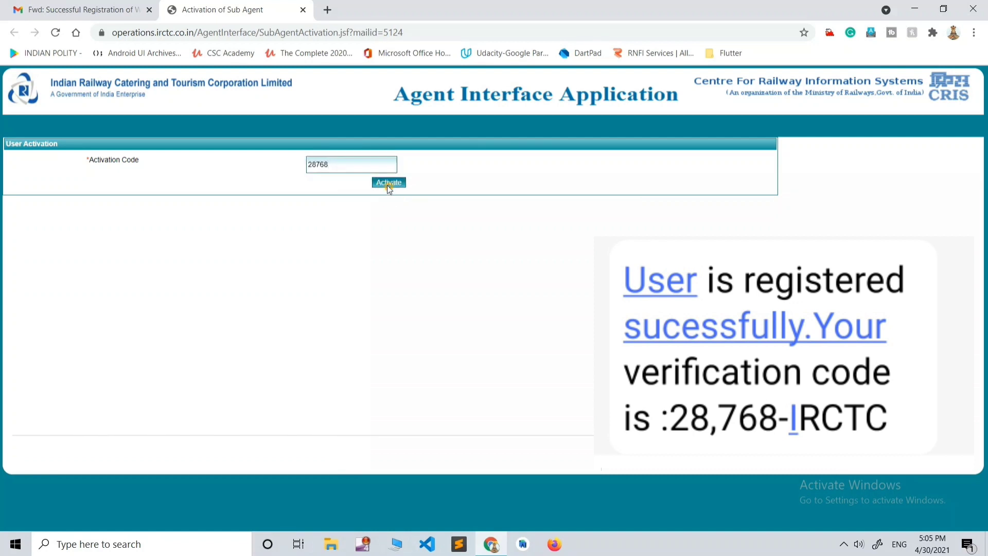
left_click(389, 189)
left_click(401, 184)
left_click(332, 188)
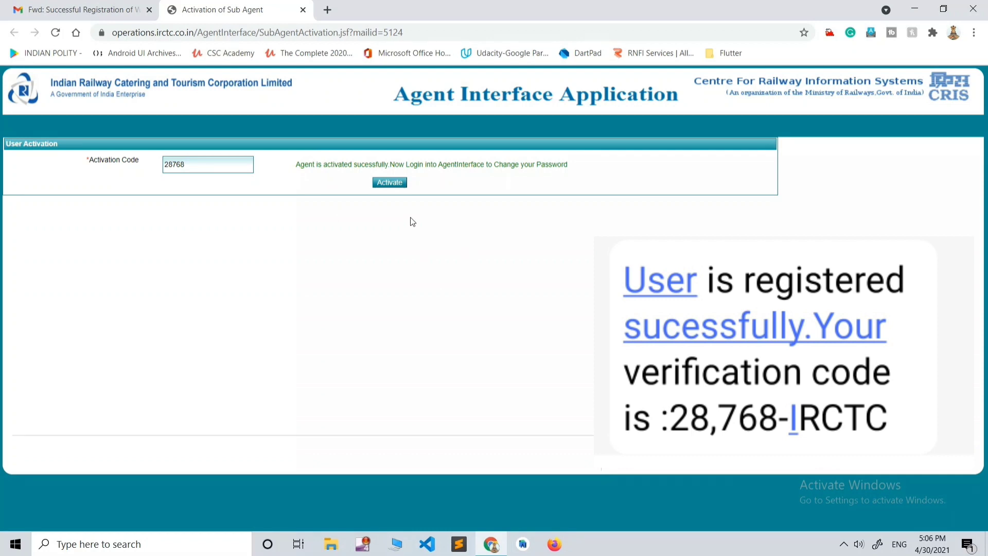
left_click(396, 164)
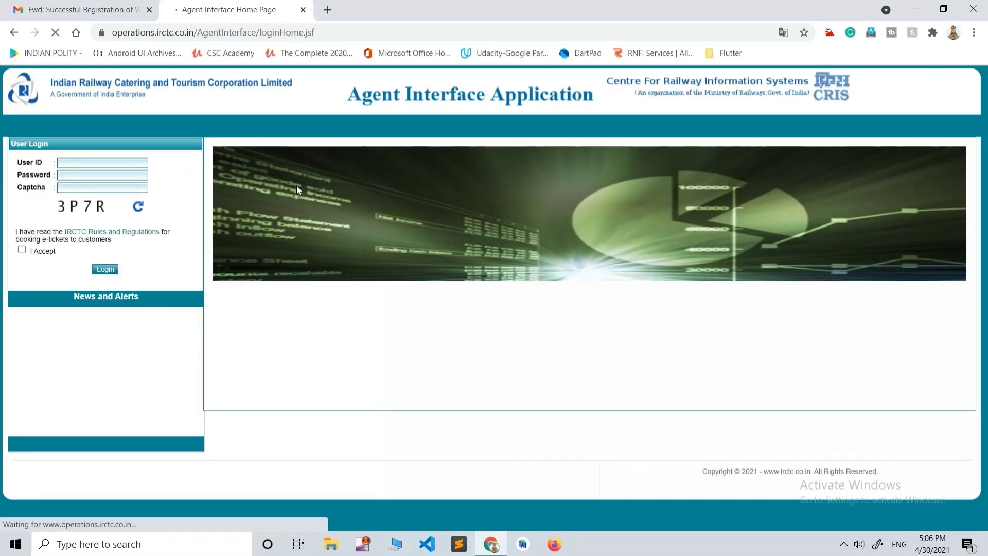
- Copy the User ID from the registration email into the login form's User ID field
left_click(88, 170)
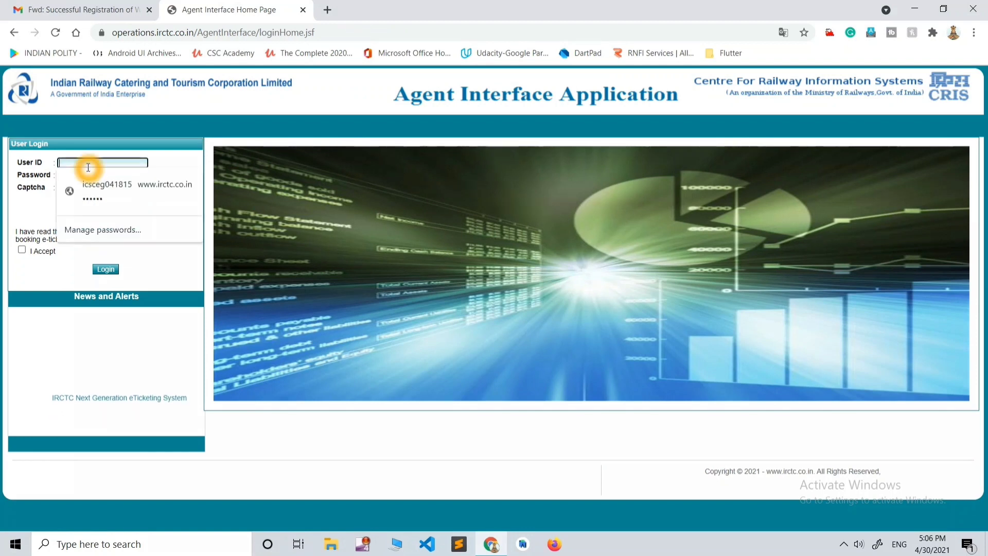
left_click(92, 4)
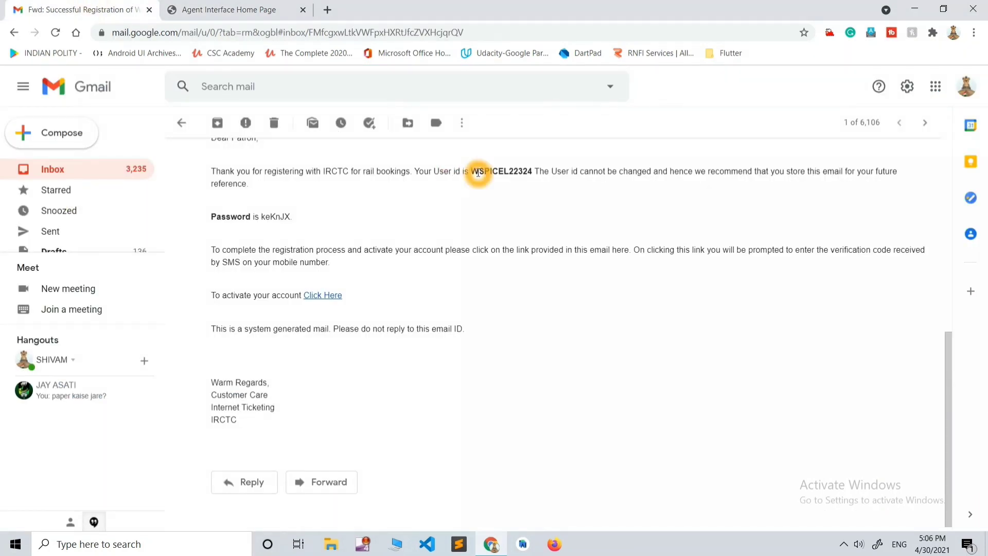
left_click_drag(472, 172, 534, 172)
key("ctrl+c")
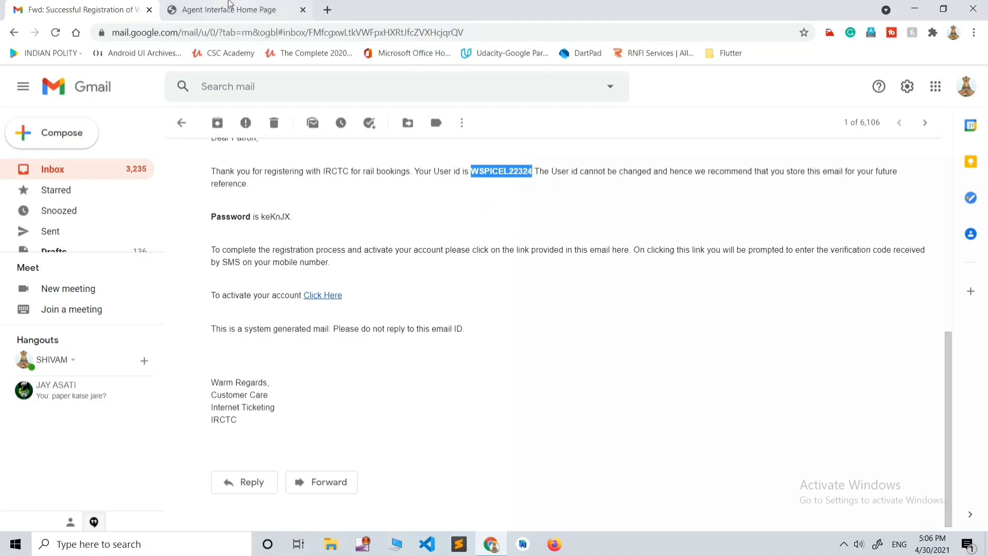
left_click(232, 9)
left_click(121, 160)
key("ctrl+v")
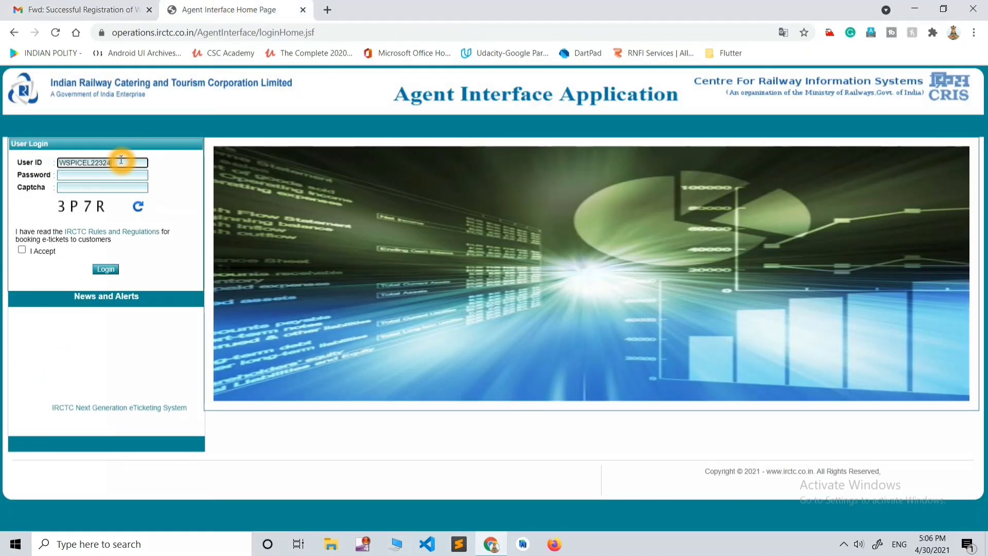
- Enter the password from the email and the captcha, accept the rules, and log in
left_click(91, 4)
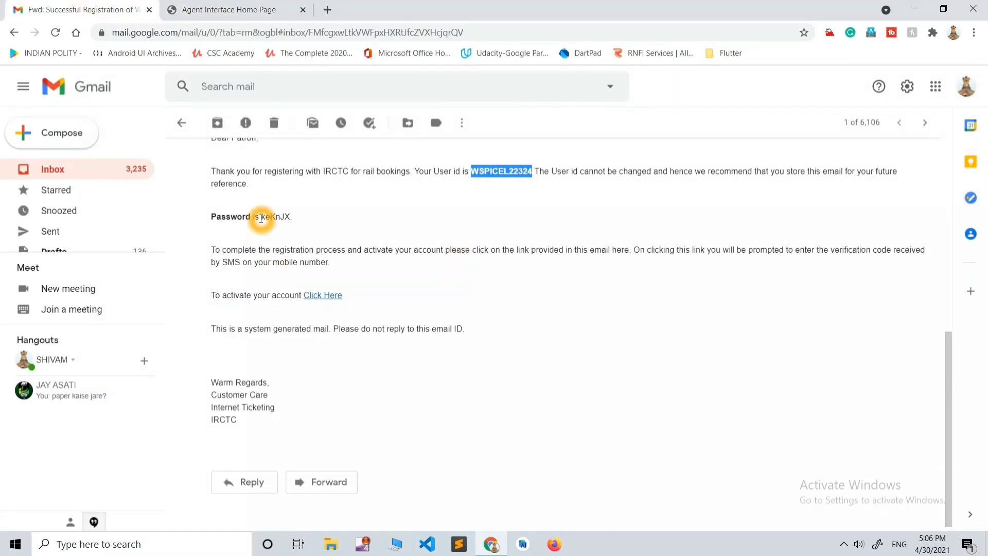
left_click(221, 9)
left_click(93, 187)
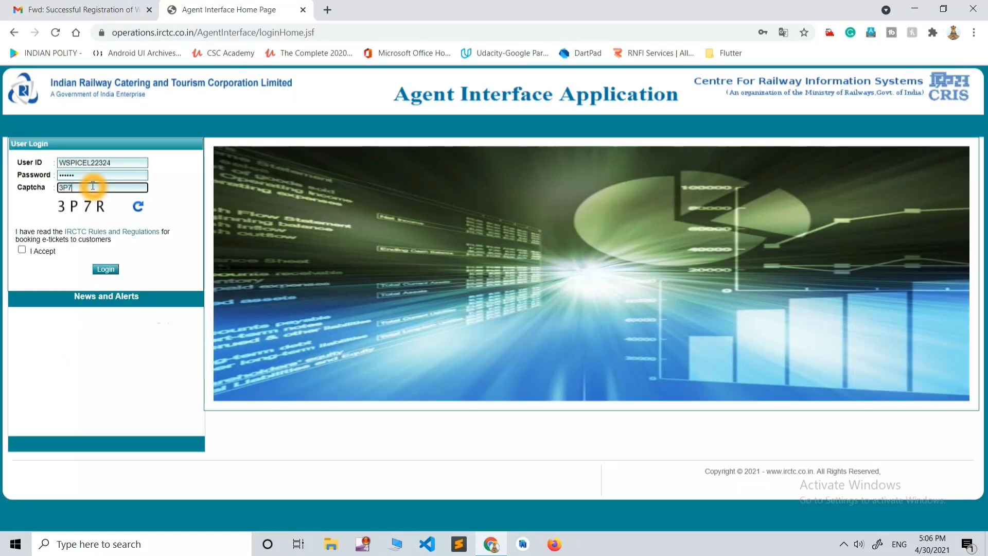
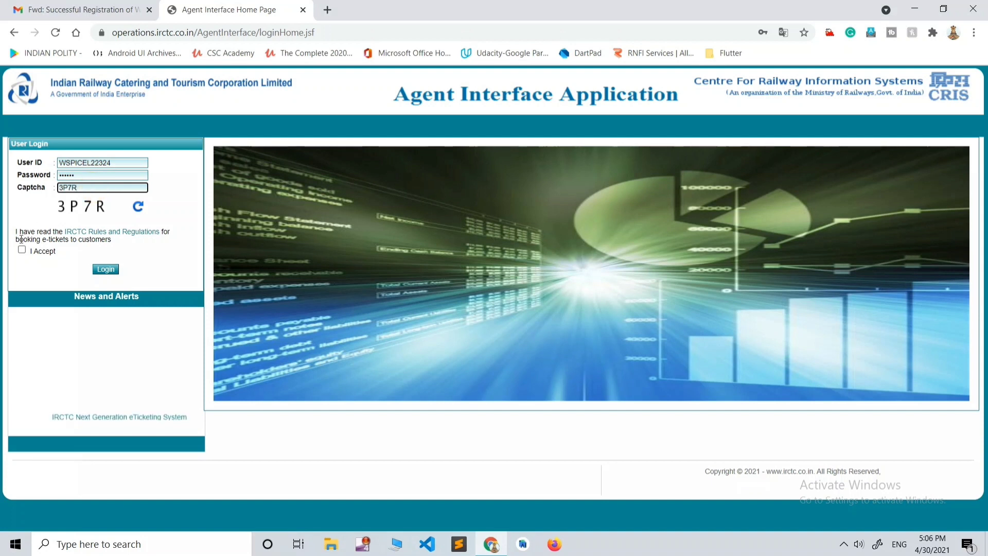
left_click(22, 250)
left_click(114, 267)
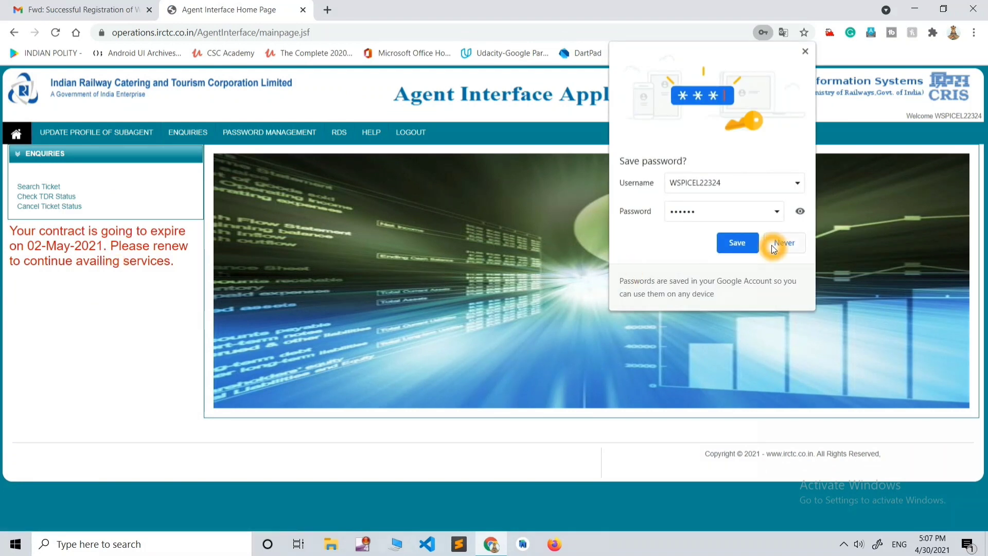
- Decline Chrome's password save and open Aadhaar Based KYC under Update Profile of Subagent
left_click(773, 249)
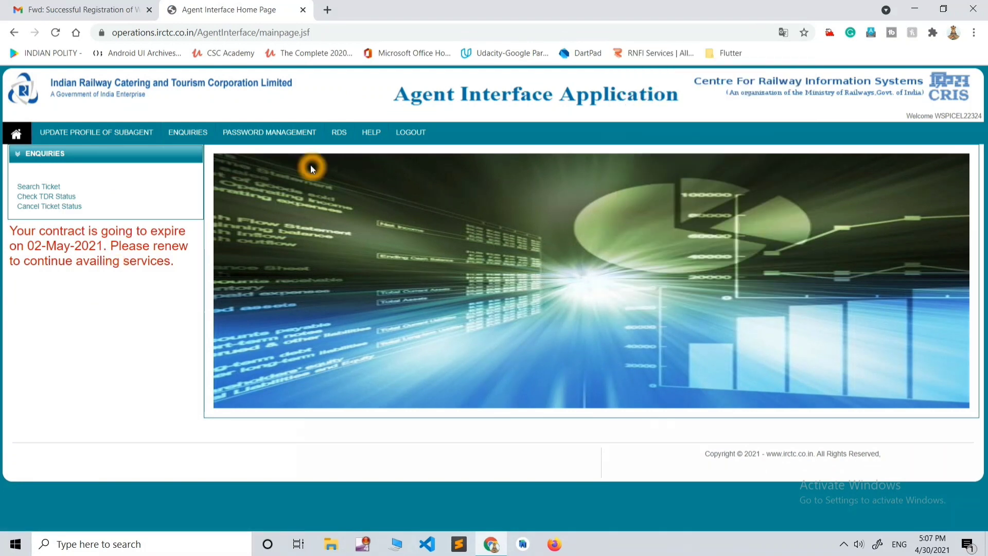
mouse_move(264, 134)
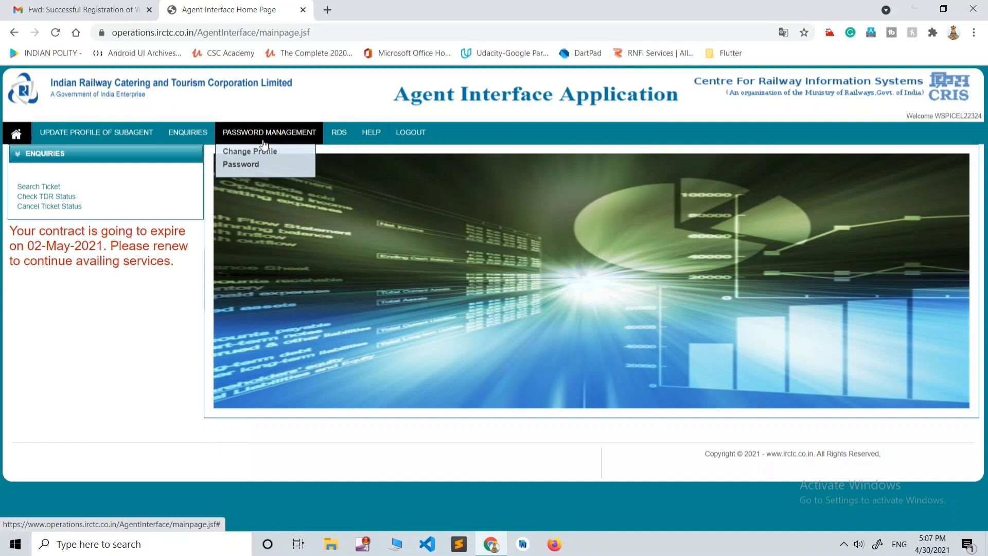
left_click(256, 164)
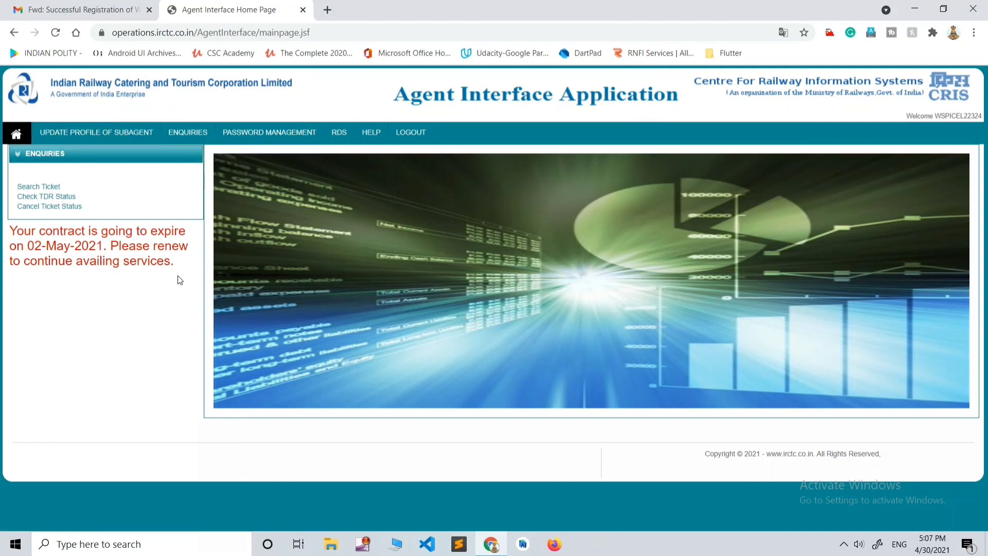
left_click(109, 139)
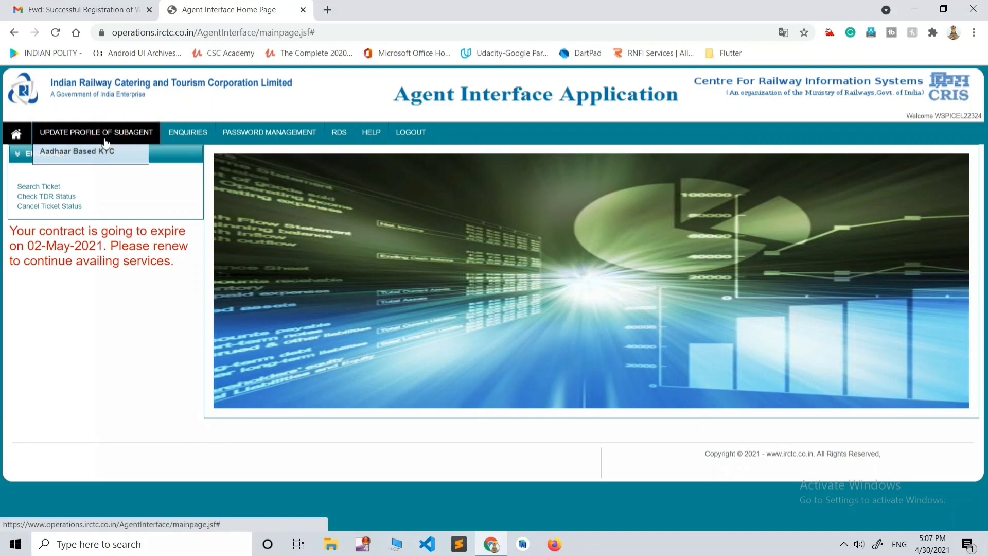
left_click(87, 157)
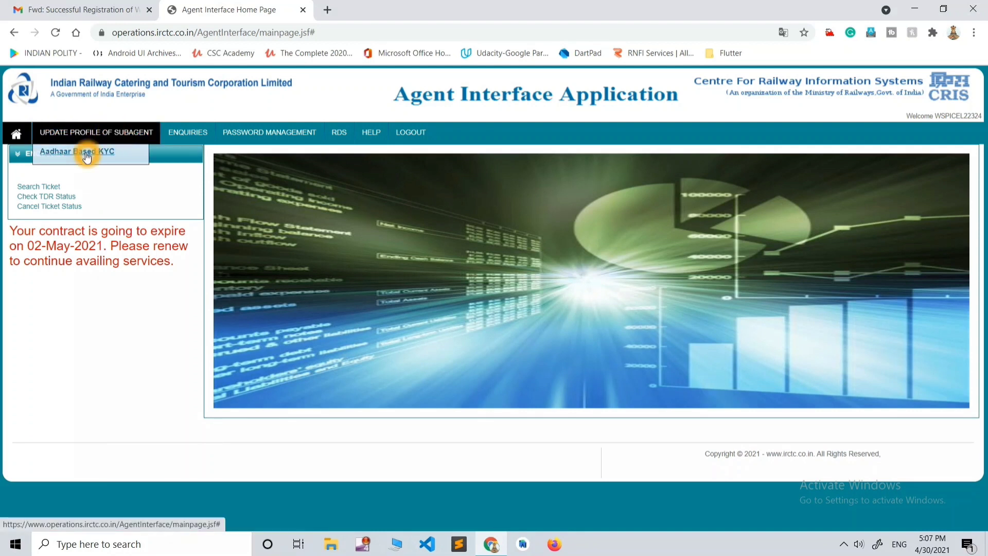
left_click(86, 157)
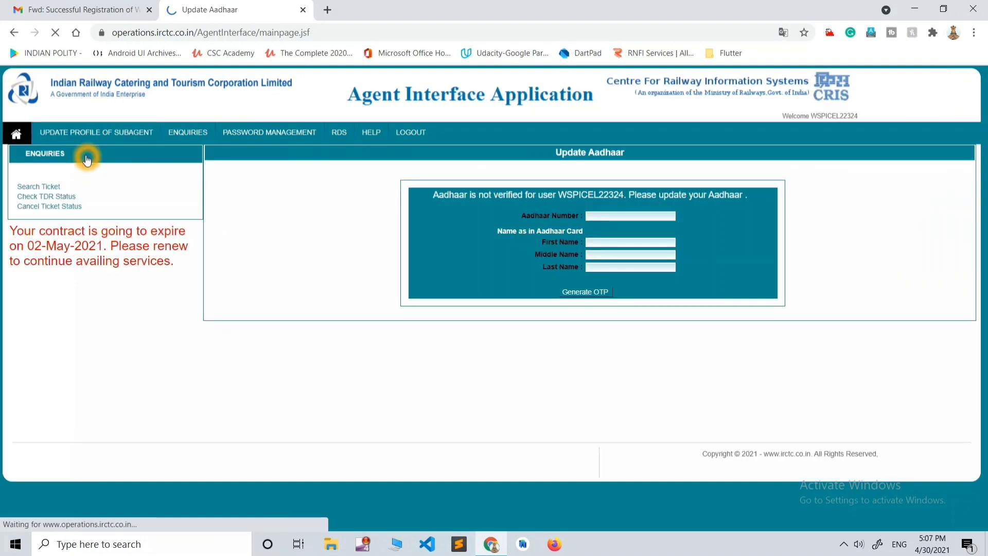
- Enter the sub agent's Aadhaar number and name fields on the Update Aadhaar form
left_click(528, 220)
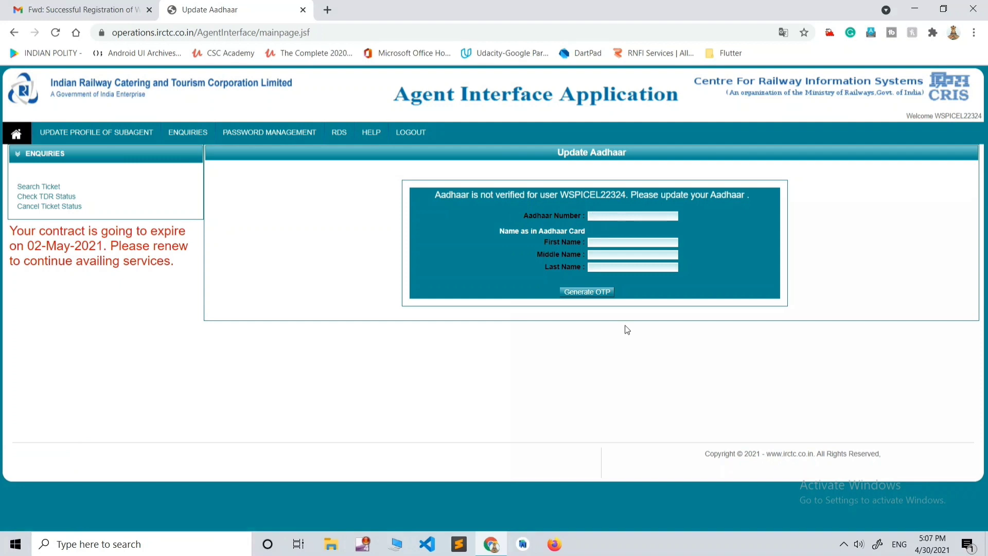
left_click(612, 217)
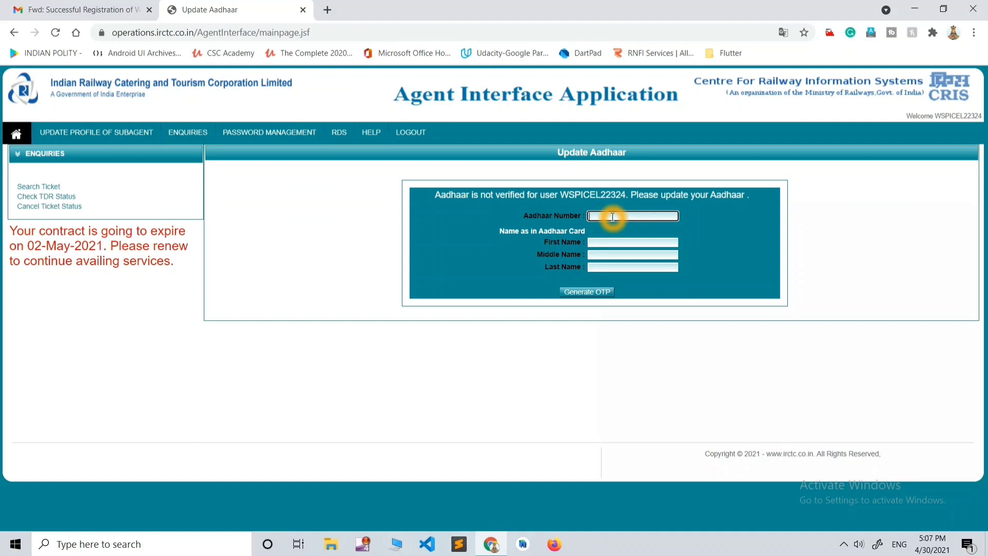
left_click(616, 241)
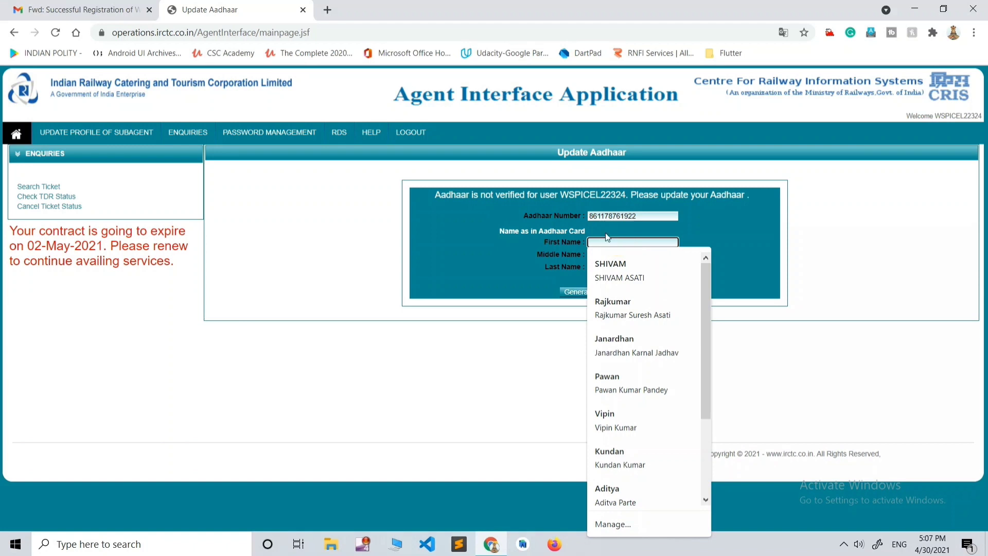
left_click(512, 232)
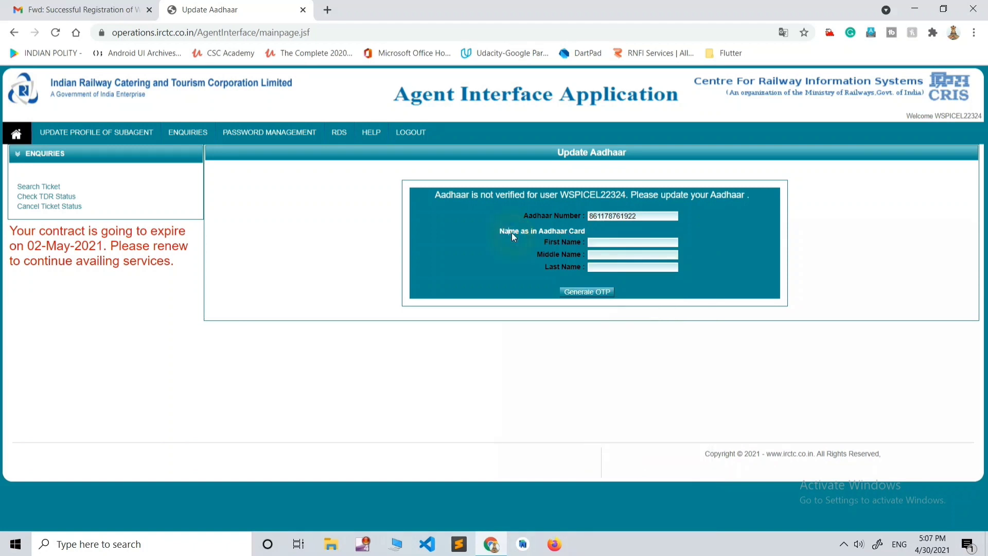
left_click(610, 241)
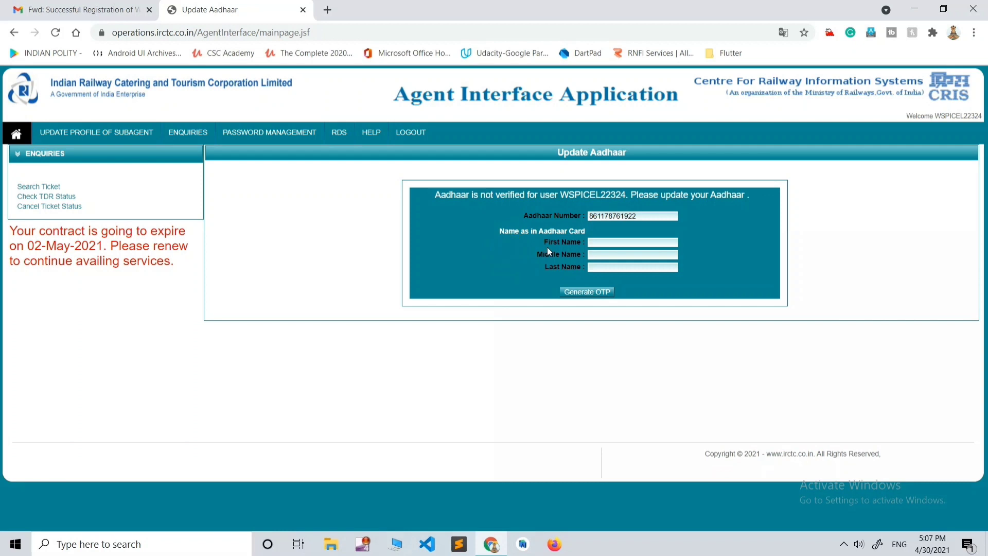
left_click(598, 256)
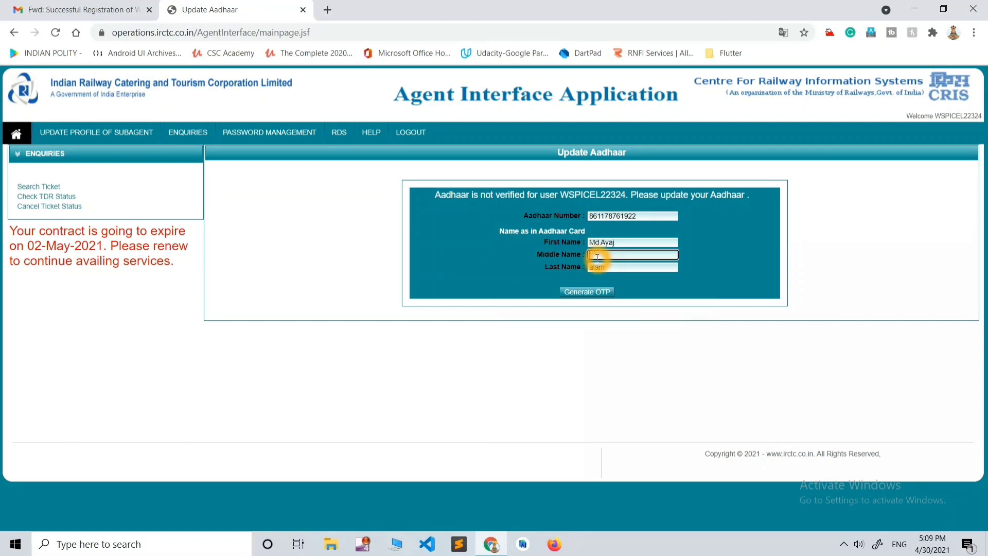
- Generate the Aadhaar OTP, enter the received code, and validate it to complete KYC
left_click(593, 292)
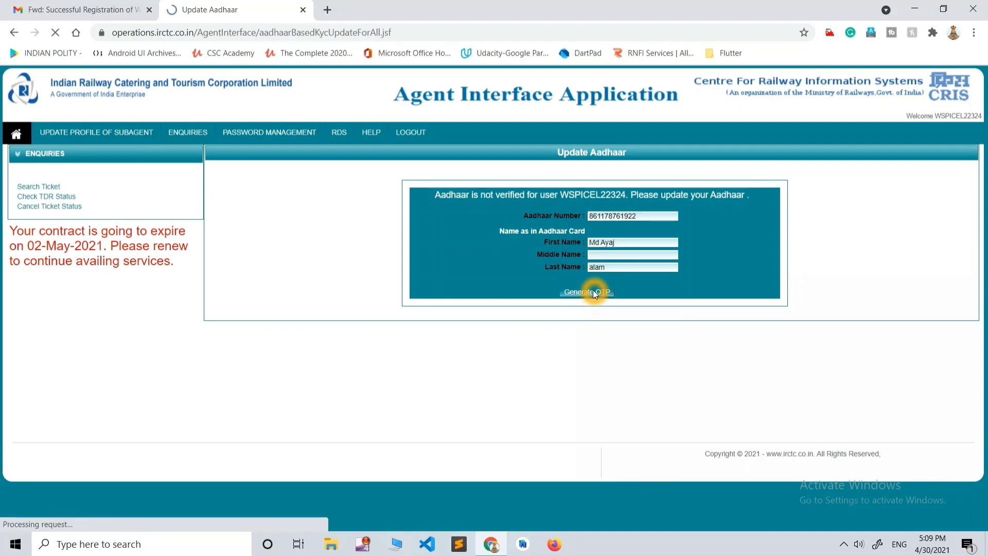
left_click(598, 284)
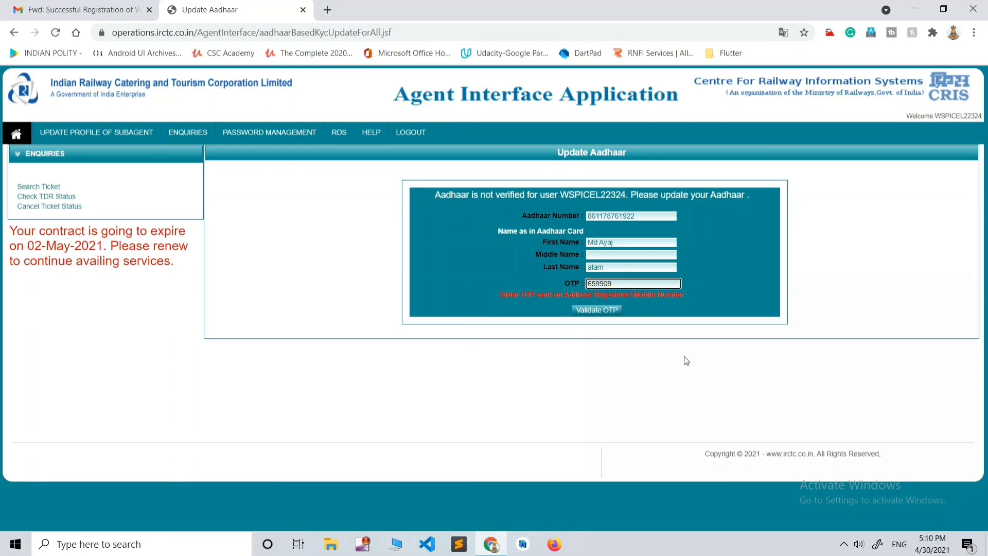
left_click(597, 310)
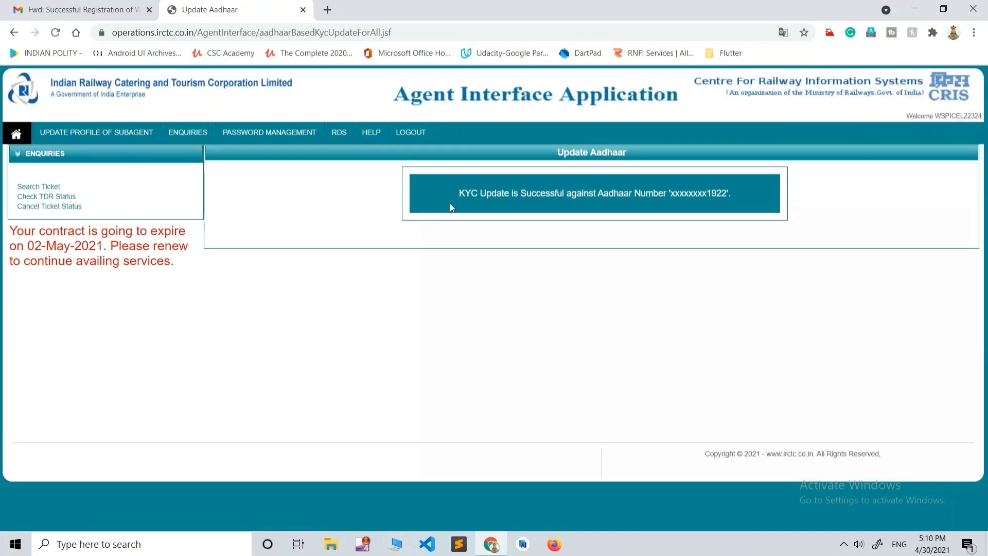
- Open the Change Profile Password form after the KYC success message
left_click_drag(450, 203, 720, 197)
mouse_move(250, 135)
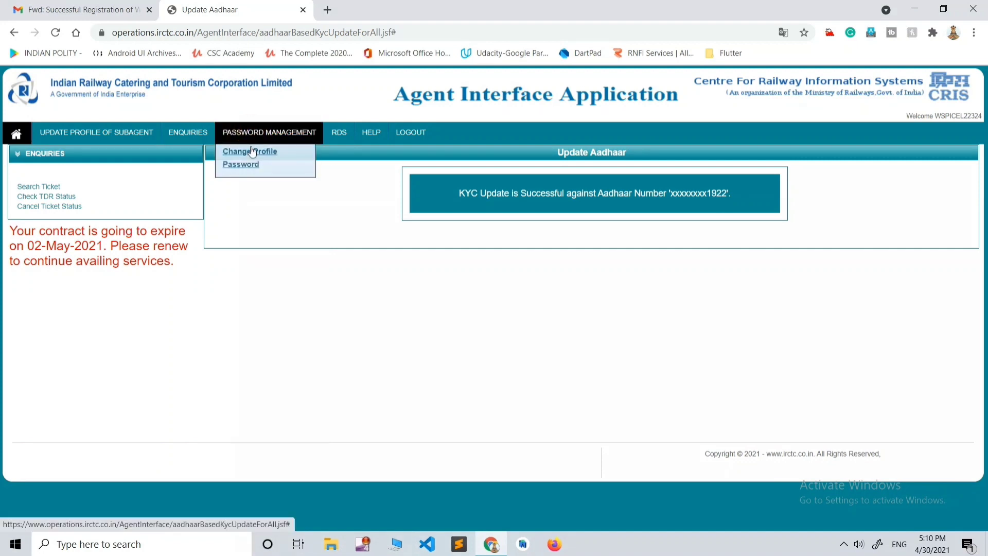
left_click(249, 152)
- Copy the old password from the registration email into the Change Profile Password form
left_click(435, 168)
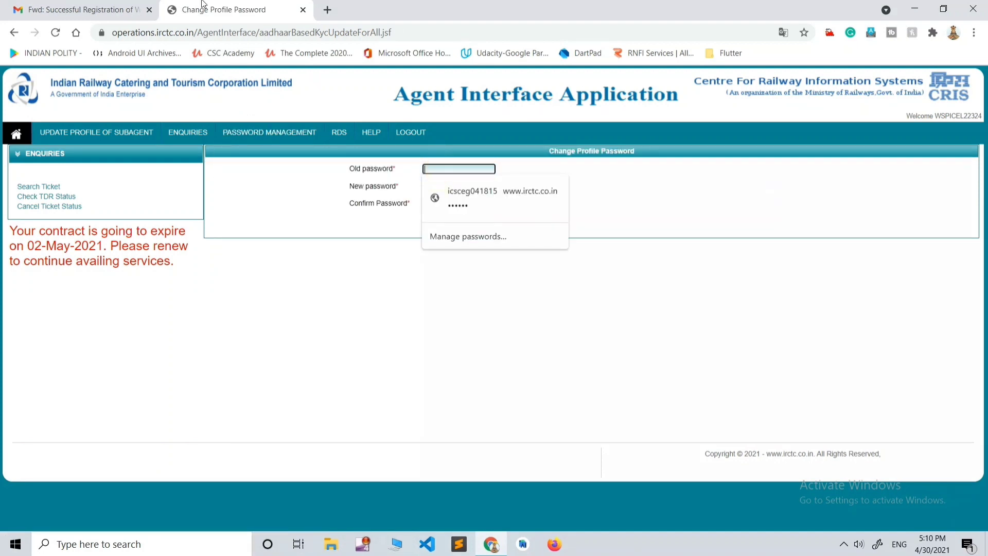
left_click(129, 9)
left_click(291, 227)
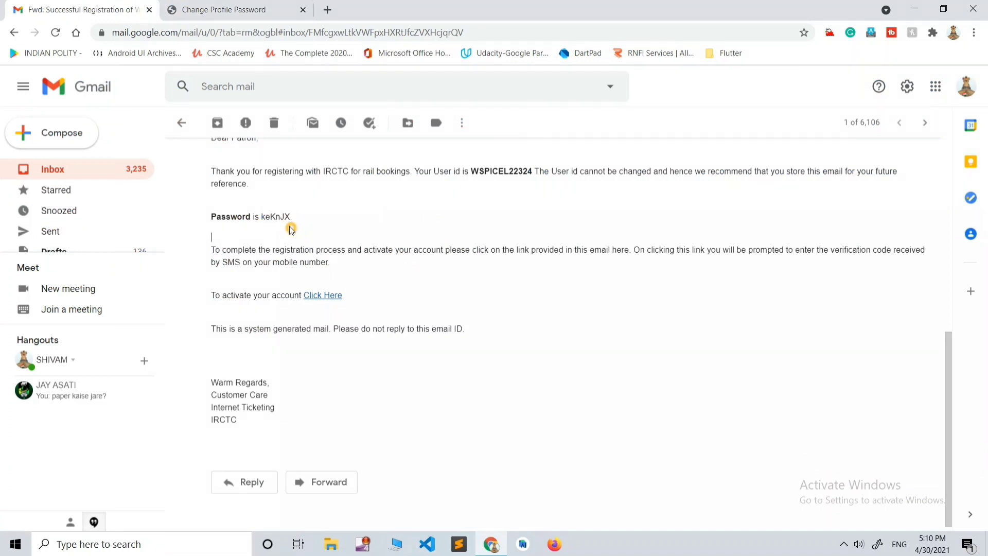
double_click(289, 218)
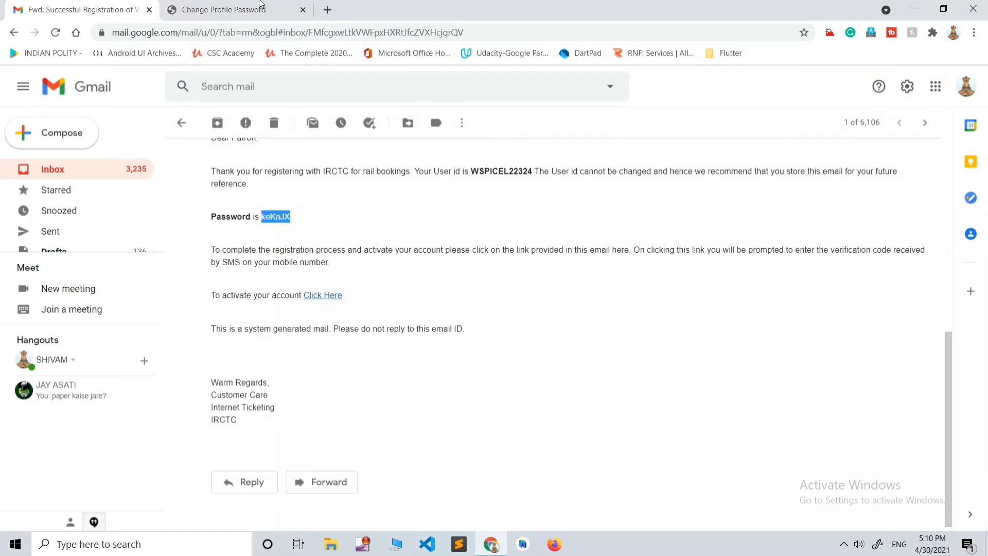
left_click(261, 7)
- Focus the New password field, dismiss the saved-password suggestions, and open Update Profile of Subagent
left_click(424, 190)
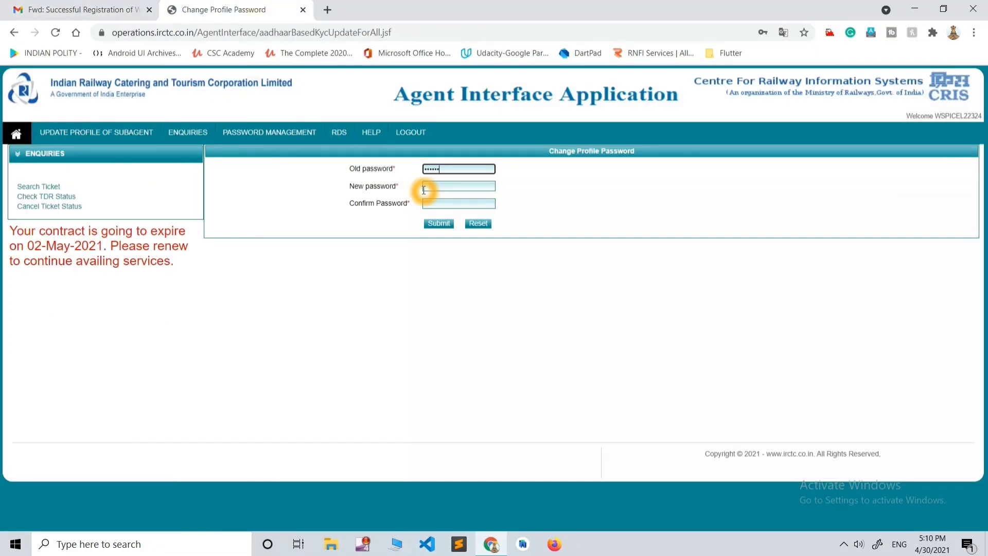
left_click(435, 189)
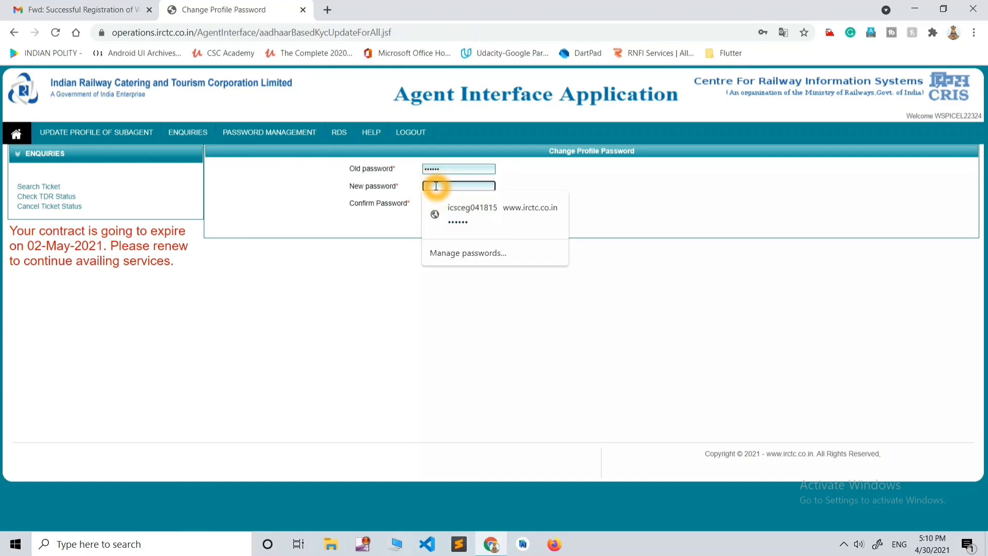
left_click(490, 317)
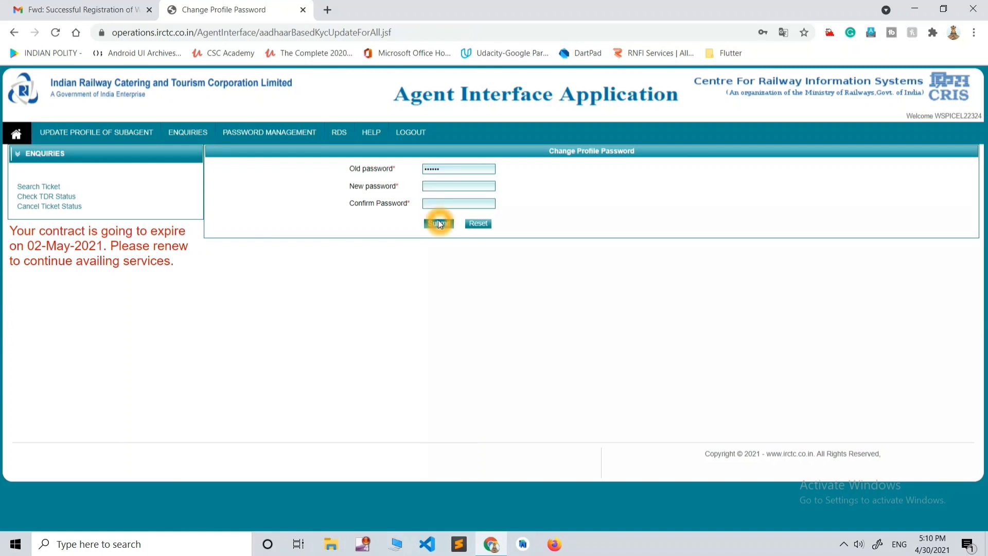
left_click(107, 132)
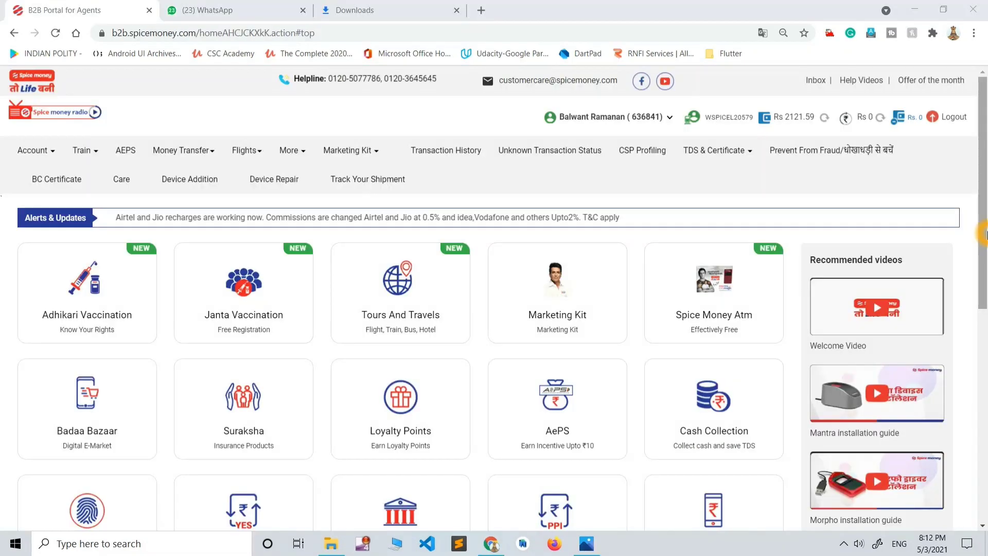
scroll(986, 388, "down", 6)
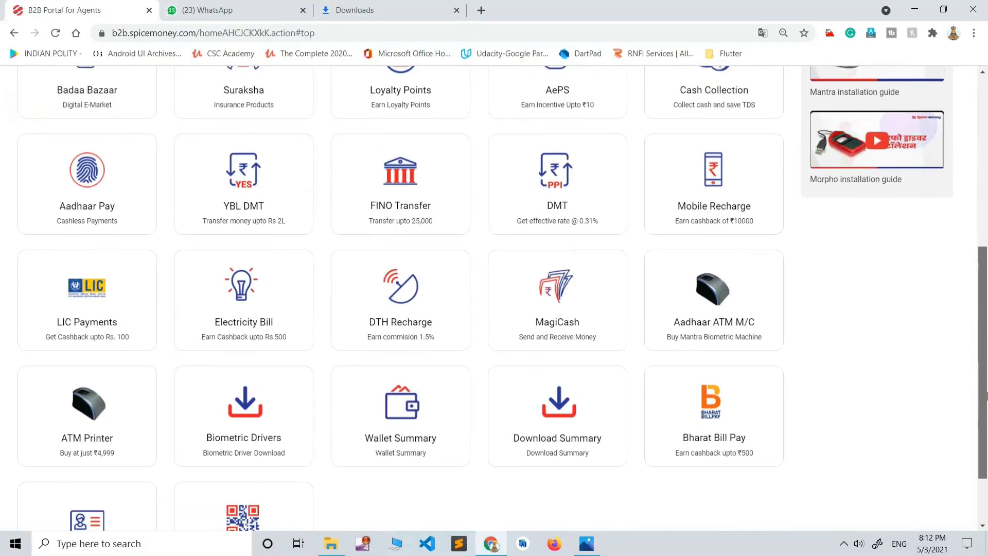
- Scroll to the top of the Spice Money portal and go to Train > Book Ticket
left_click_drag(985, 389, 986, 223)
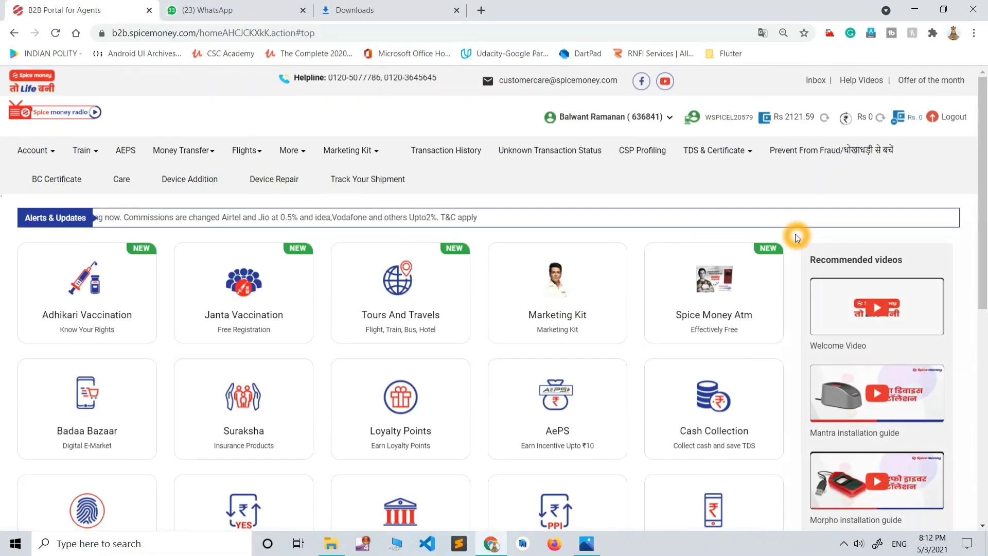
left_click(96, 161)
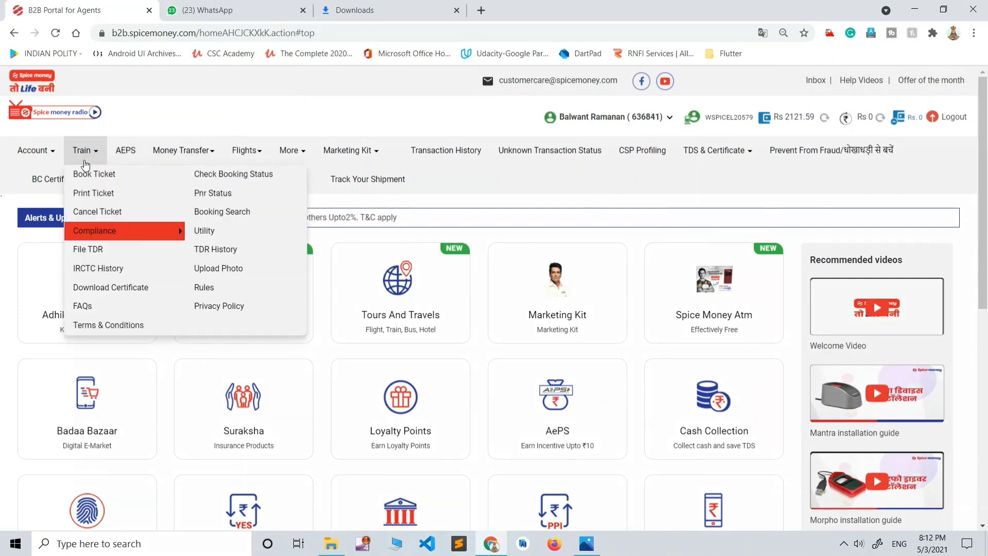
left_click(81, 152)
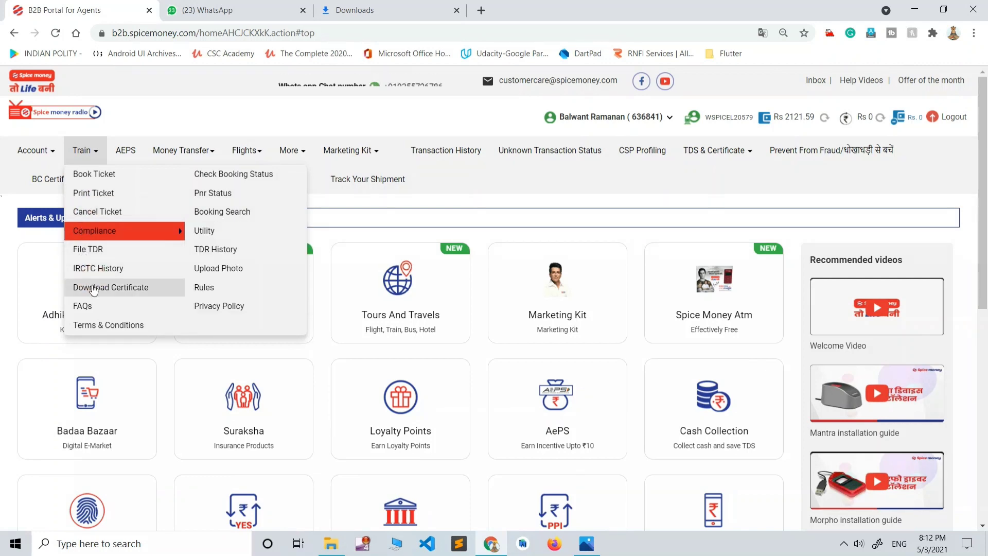
left_click(139, 291)
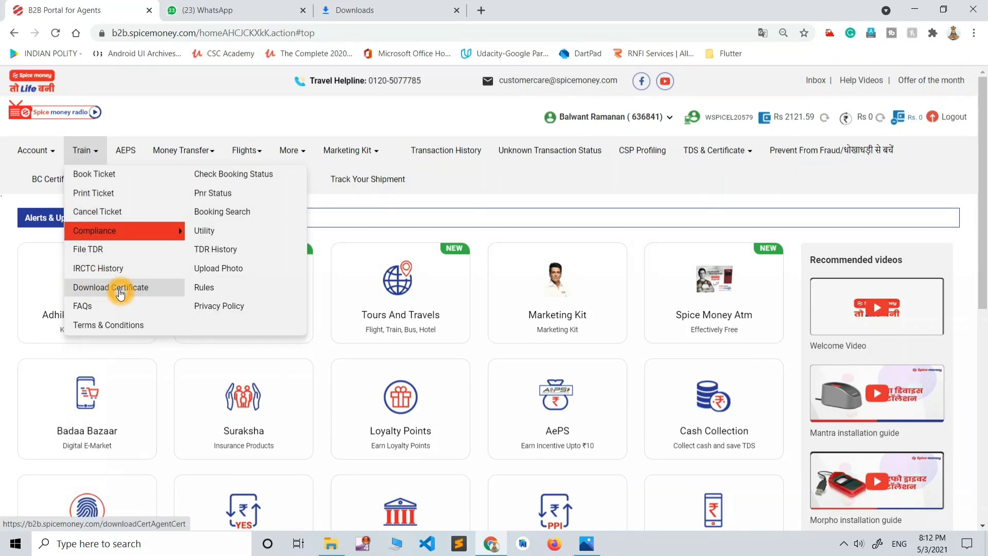
left_click(95, 178)
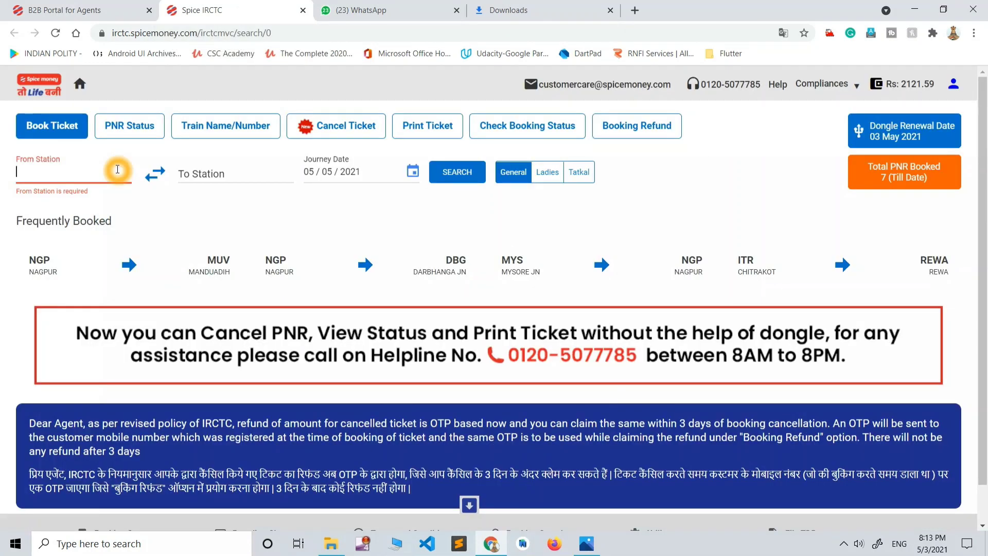
- Search trains from VARANASI JN (BSB) to NAGPUR (NGP) for 06/05/2021
type("varanasi")
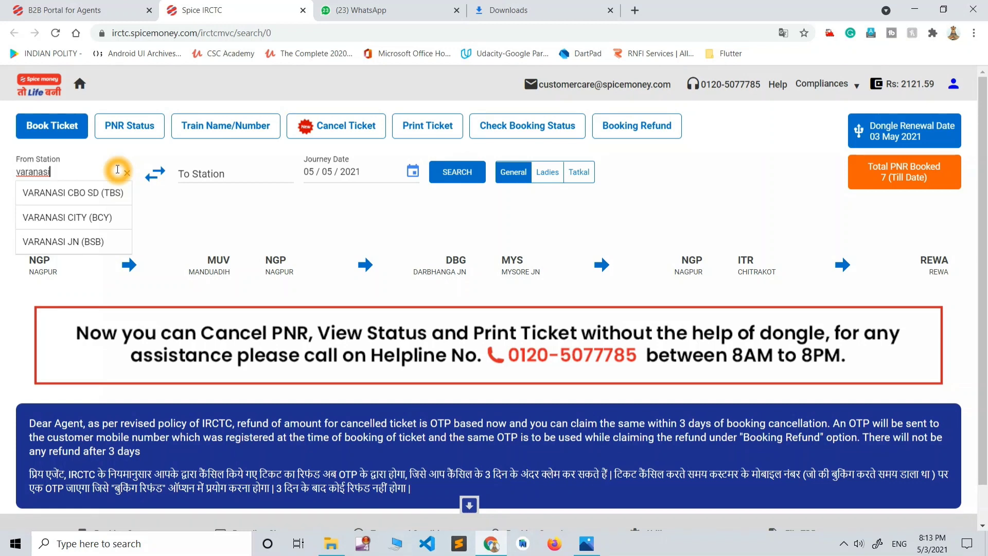
left_click(93, 239)
left_click(198, 167)
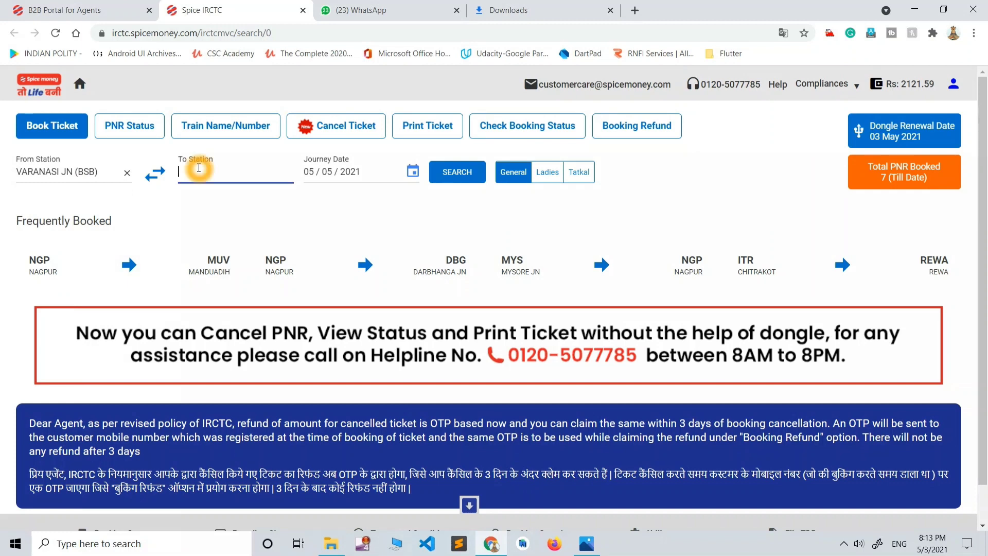
type("nagpur")
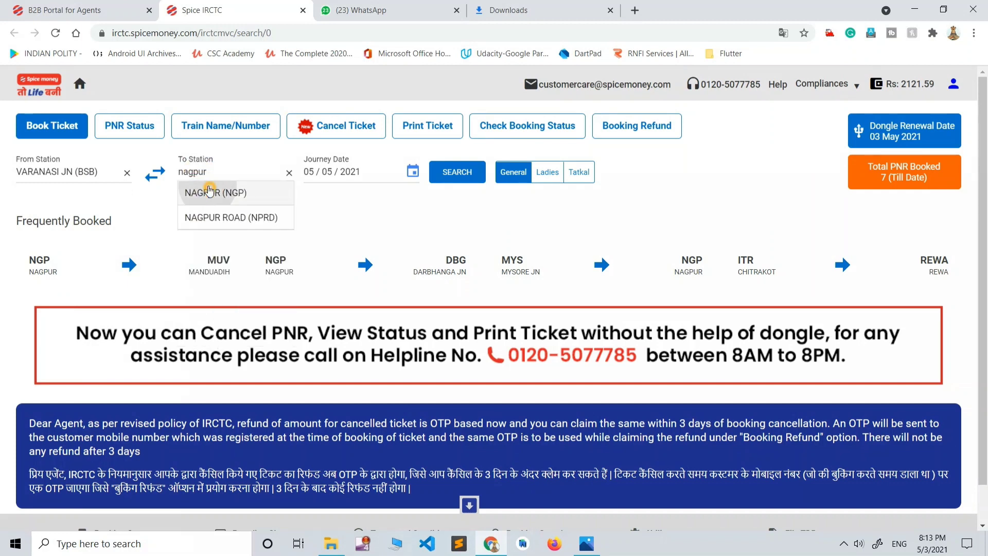
left_click(209, 191)
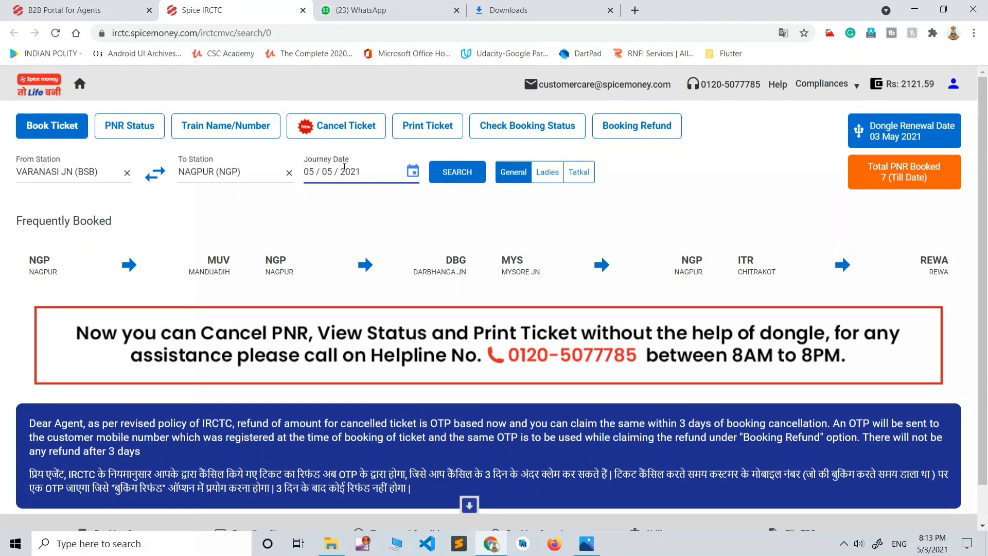
left_click(413, 173)
left_click(421, 287)
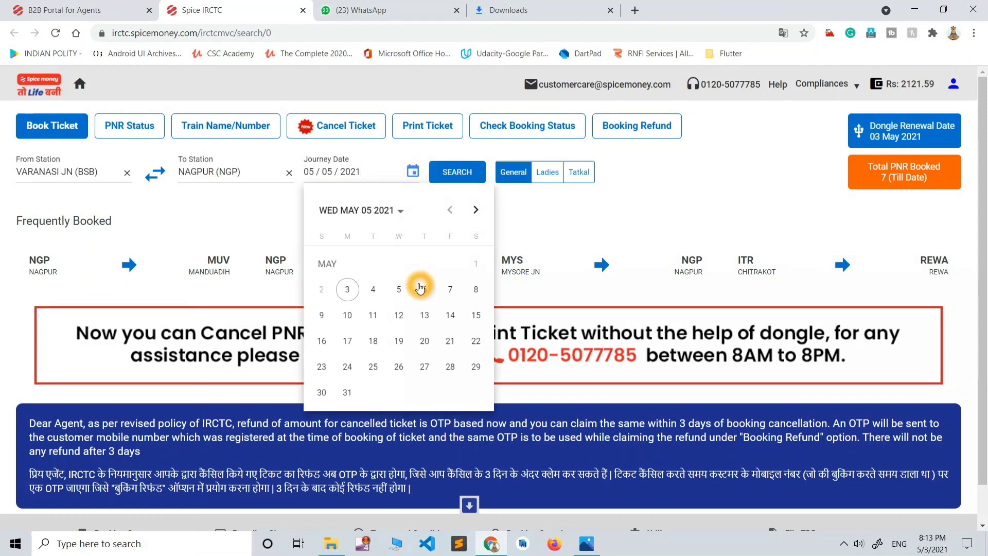
left_click(460, 178)
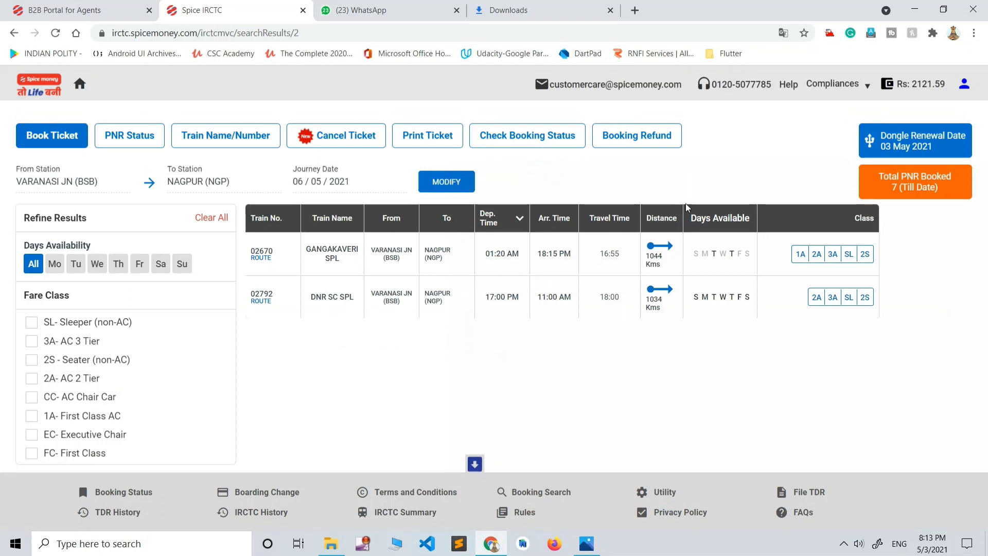
- Show 2S class availability for both GANGAKAVERI SPL and DNR SC SPL
left_click_drag(301, 270, 355, 260)
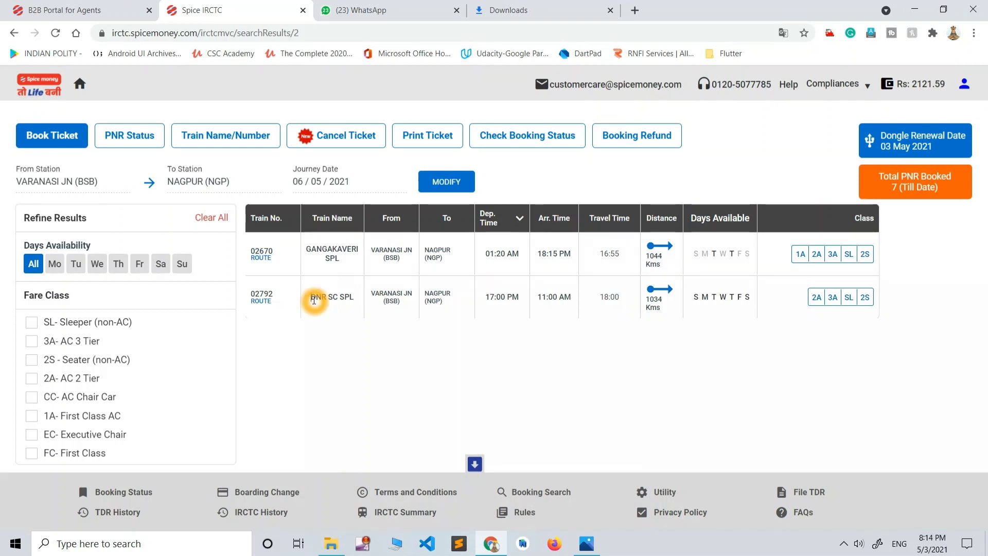
left_click_drag(309, 296, 337, 298)
left_click(355, 302)
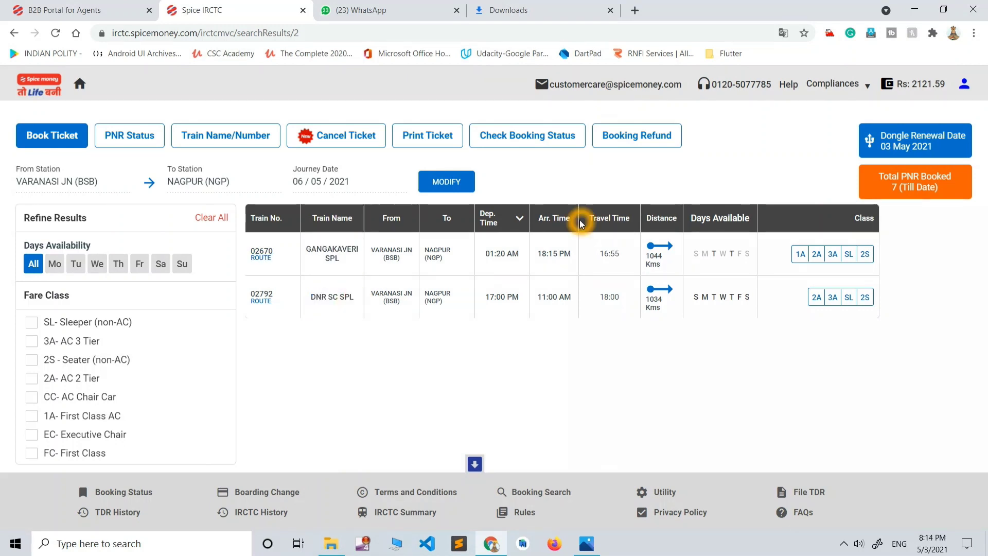
left_click(865, 255)
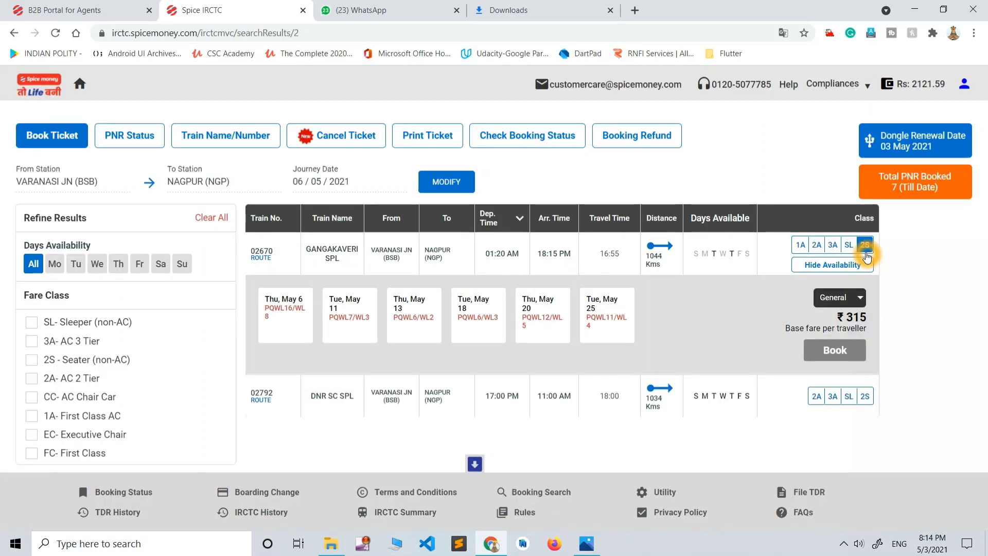
left_click(867, 395)
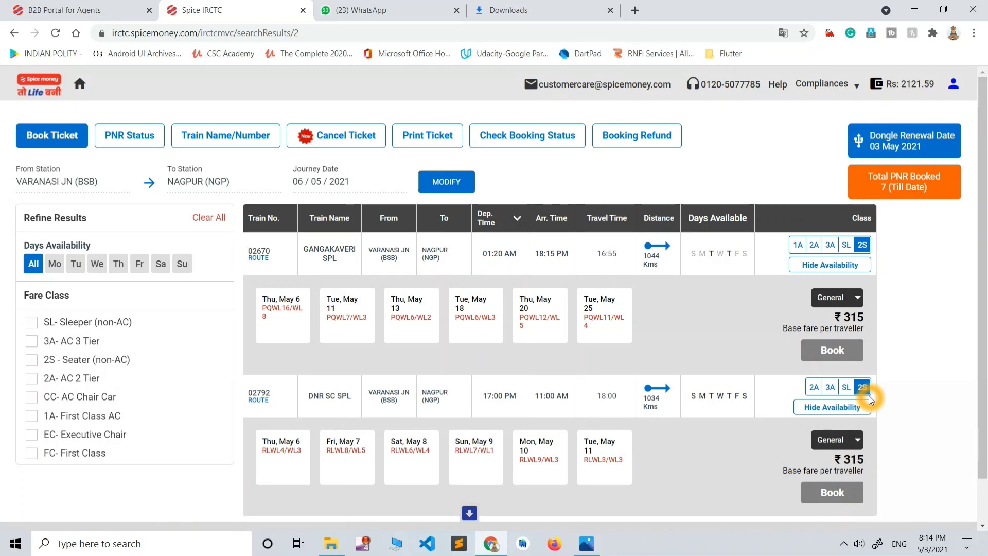
scroll(987, 386, "down", 1)
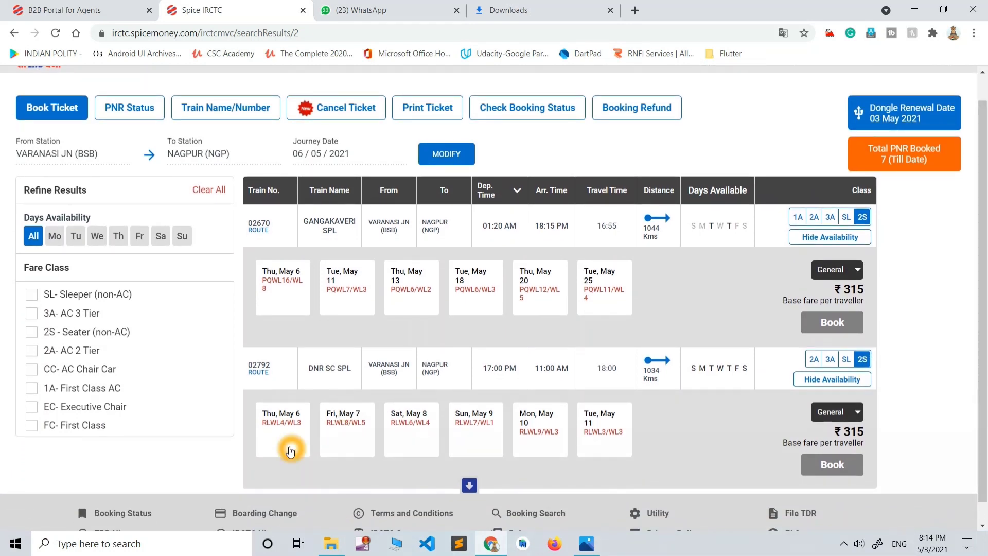
- Select Thu, May 6 under DNR SC SPL at ₹315 and book it
double_click(300, 435)
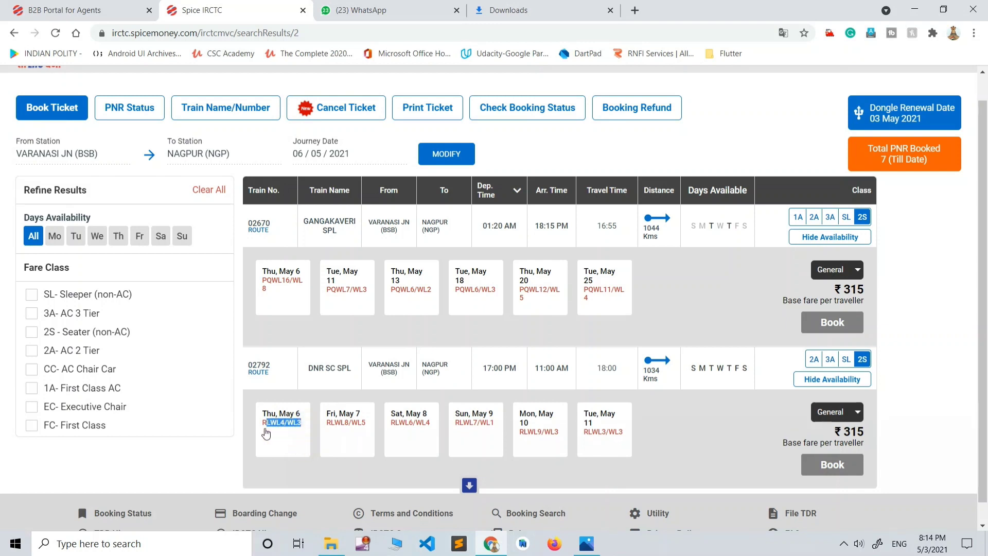
left_click(272, 292)
double_click(271, 291)
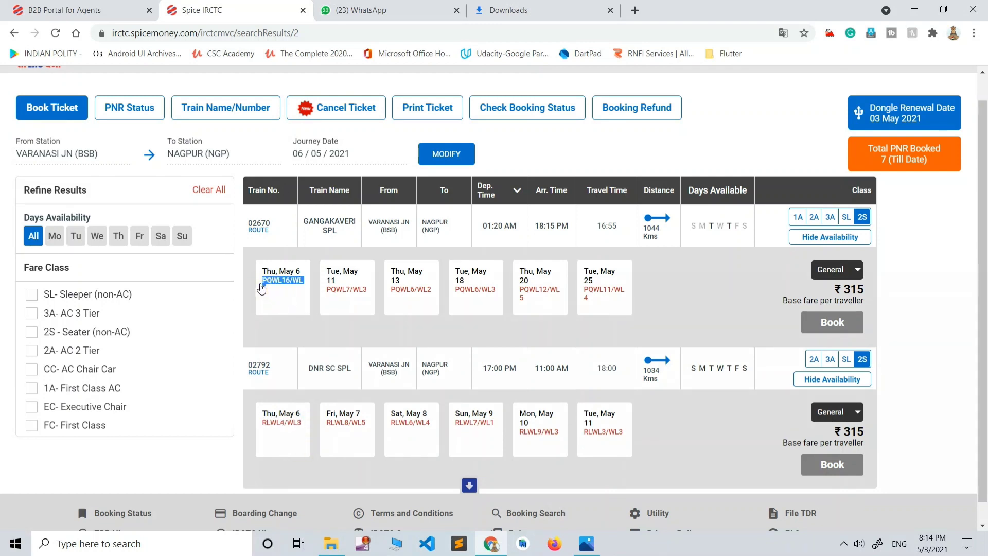
left_click(278, 302)
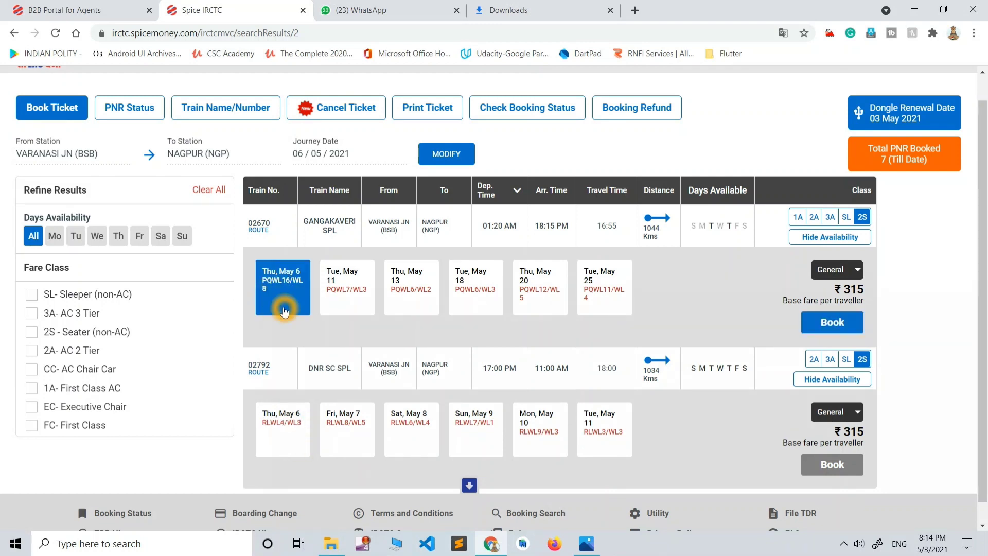
left_click(258, 333)
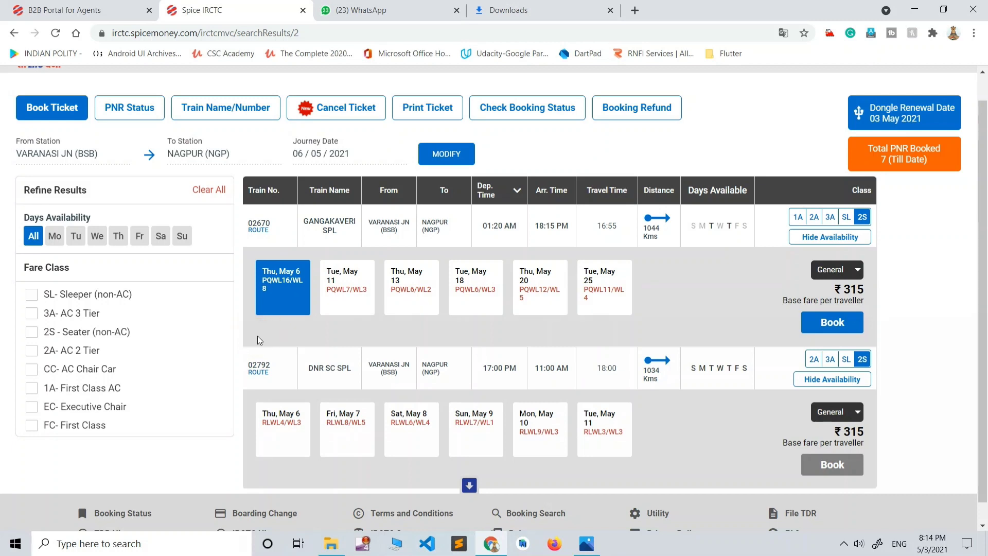
left_click(273, 424)
left_click(265, 431)
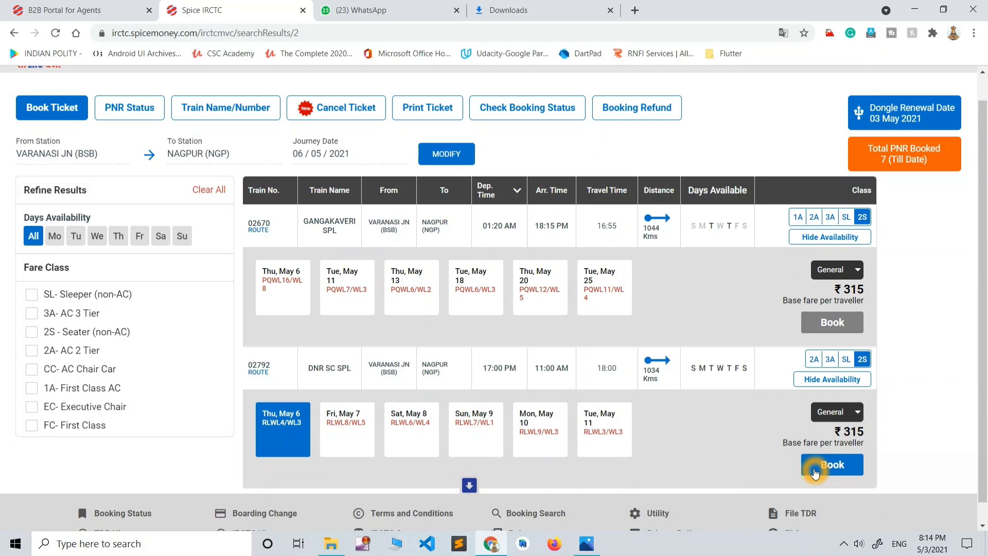
left_click(813, 469)
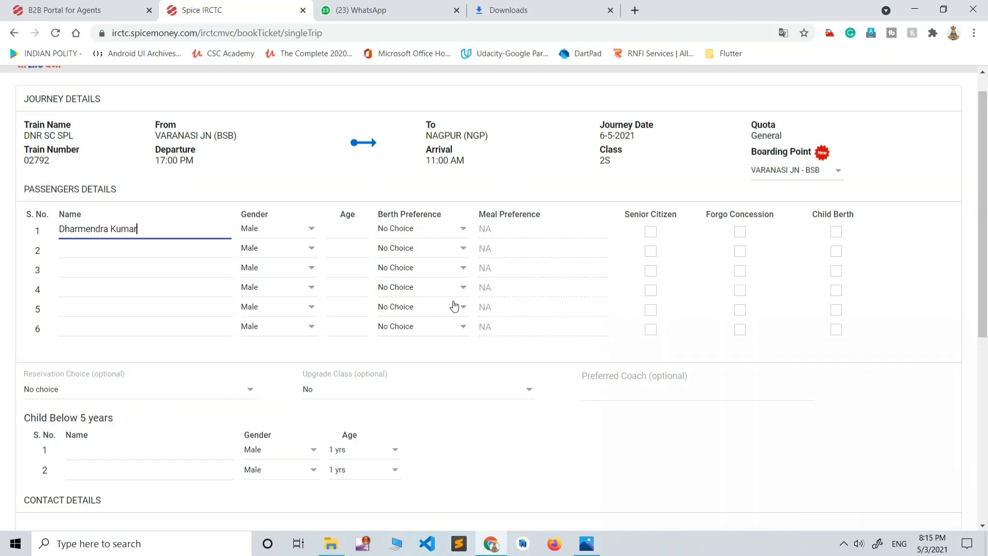
- Keep No Choice as passenger 1's berth preference and scroll down to Contact Details
left_click(357, 231)
left_click(410, 230)
left_click(412, 232)
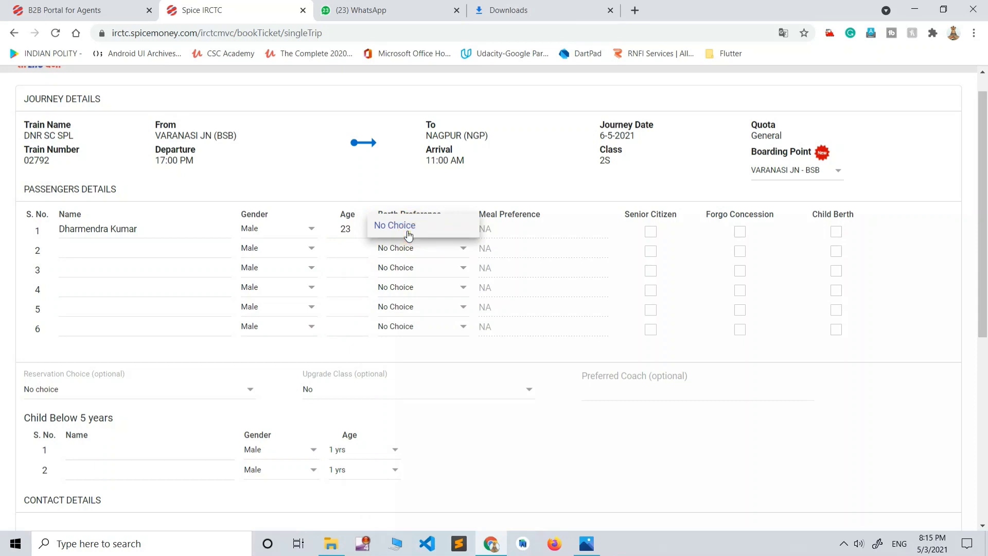
left_click_drag(983, 235, 985, 425)
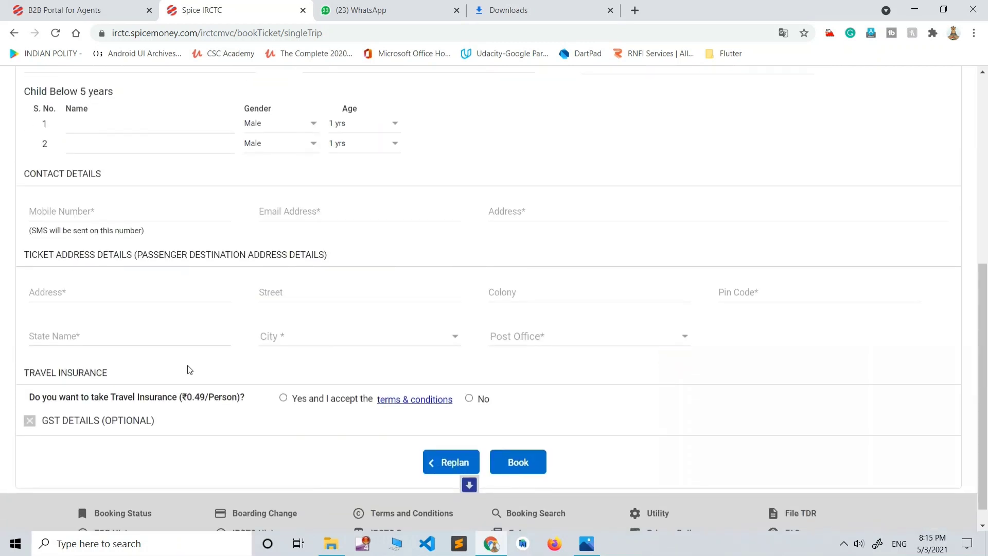
- Fill in the ticket destination address and its pin code
left_click(124, 292)
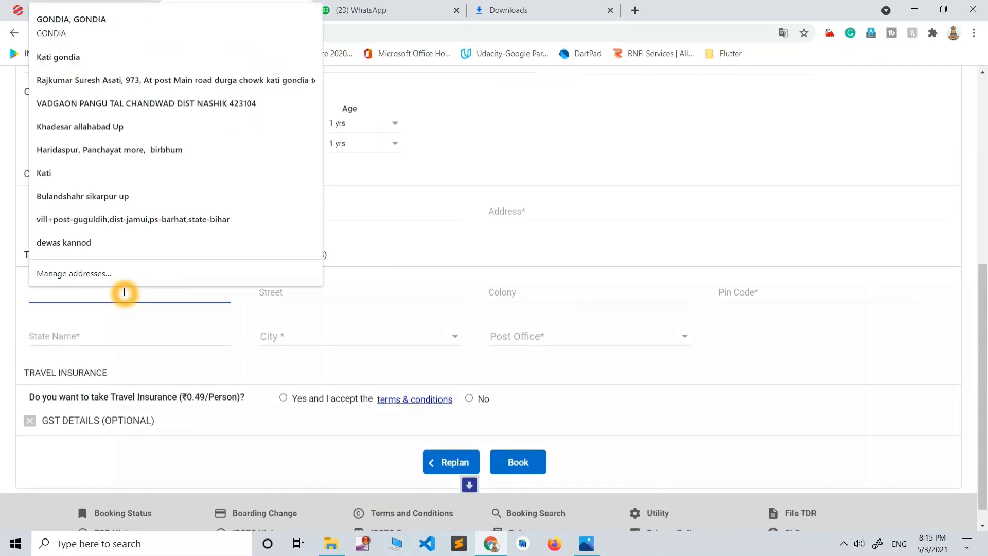
type("Gumth")
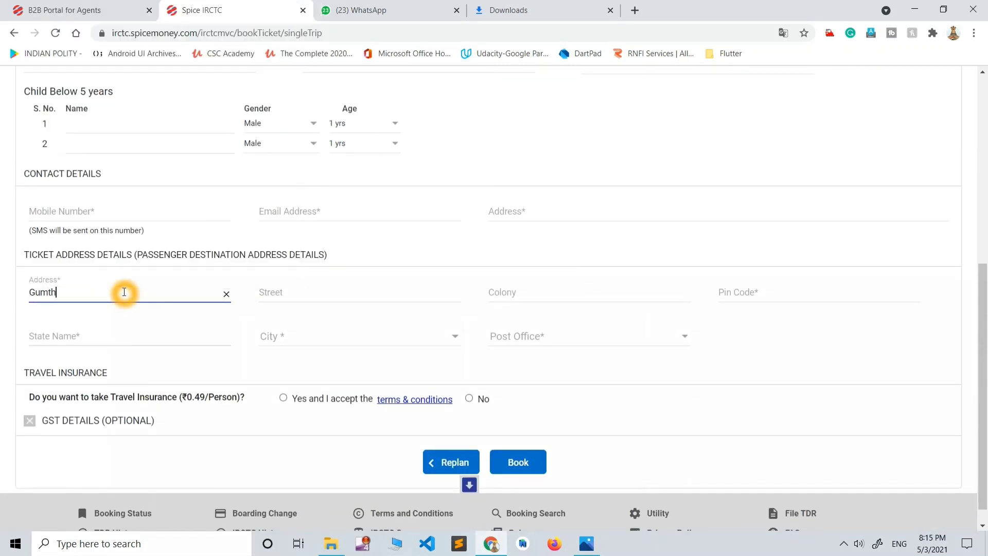
type("ala")
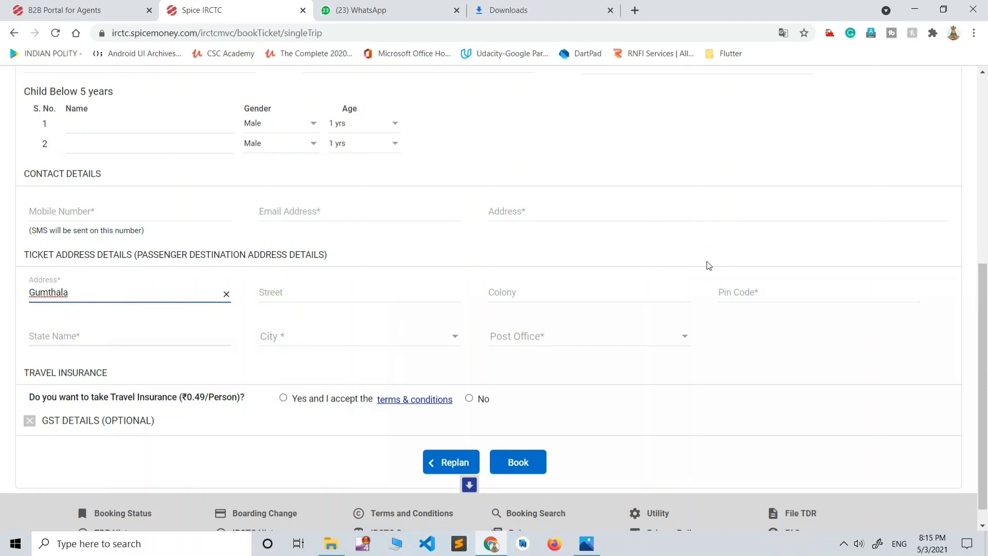
left_click(720, 278)
type("440")
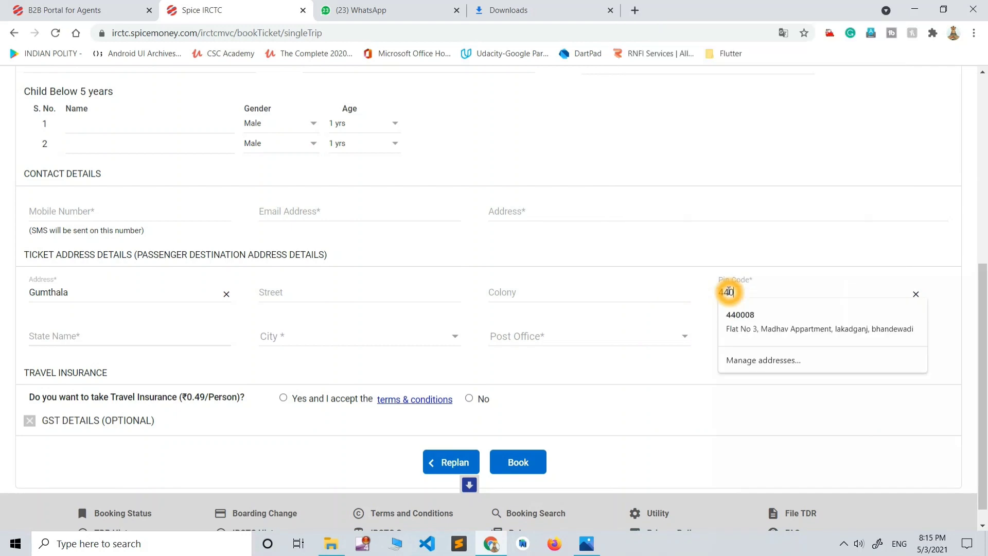
key("BackSpace")
type("1104")
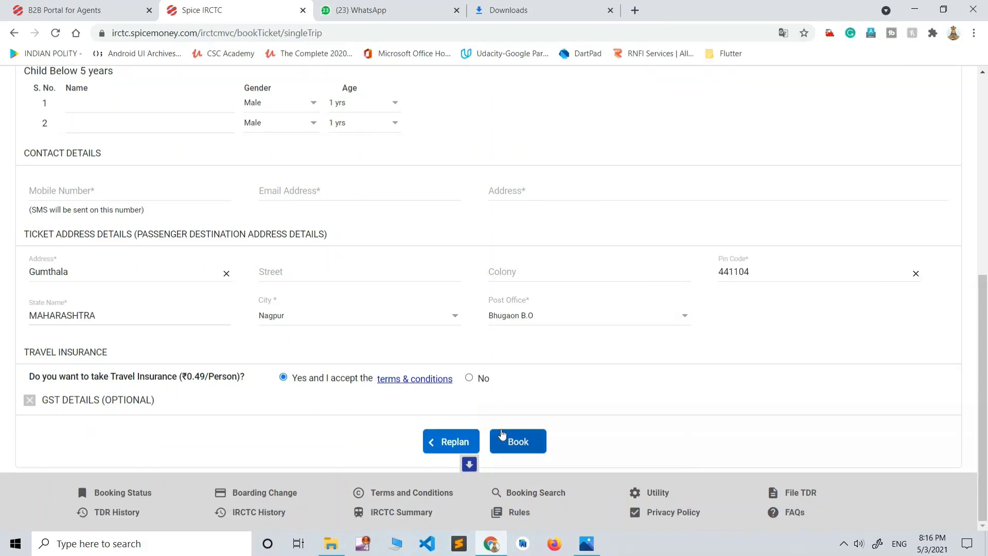
left_click(504, 439)
- Enter the contact mobile number and e-mail address
left_click(194, 187)
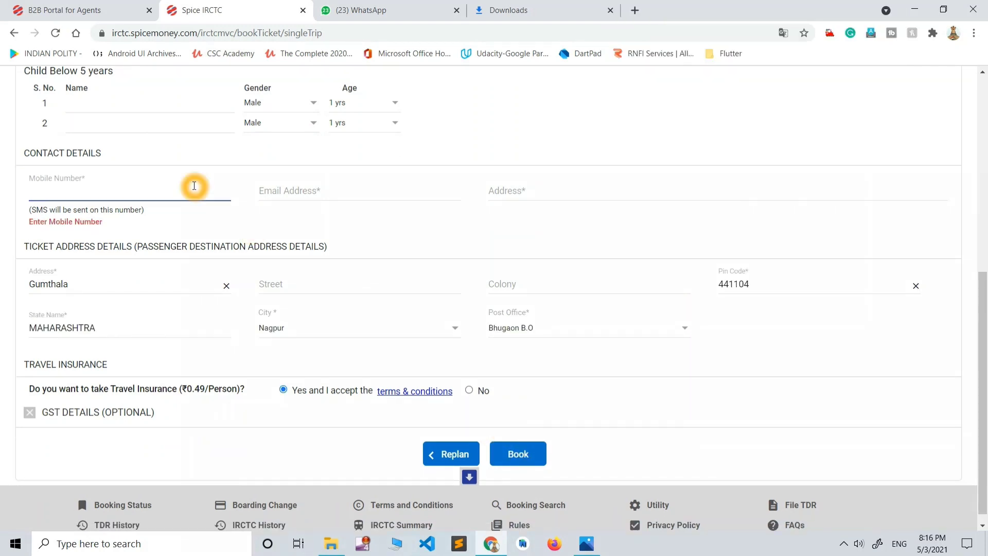
left_click(192, 188)
left_click(193, 188)
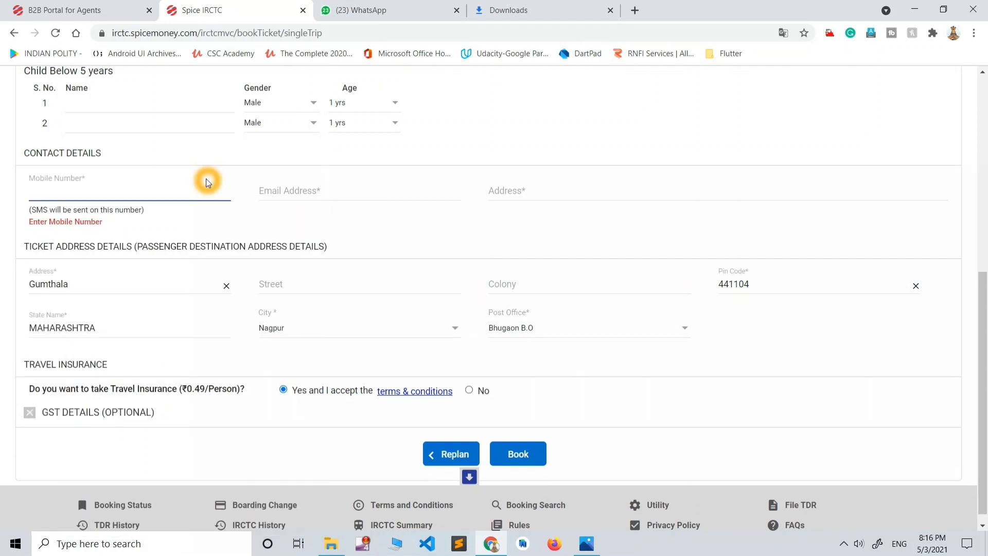
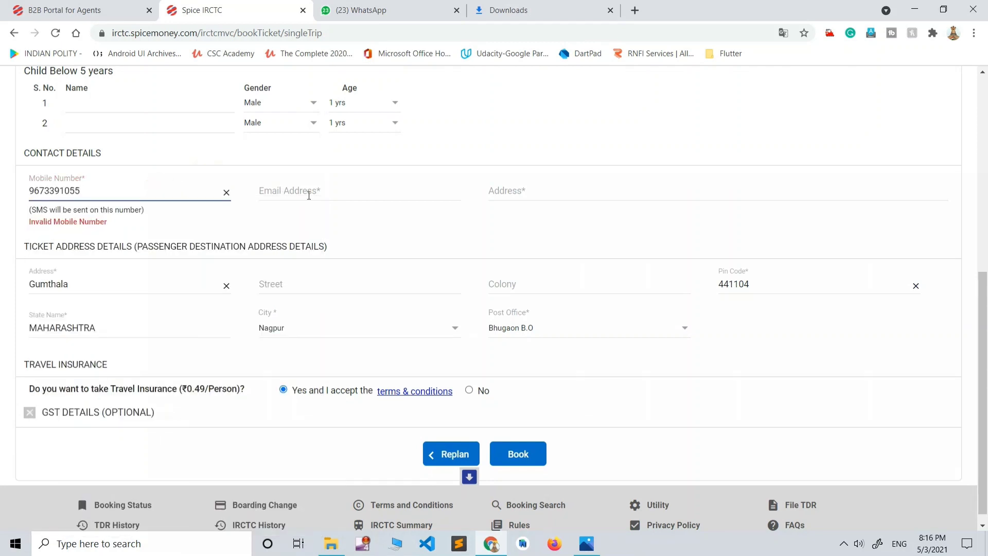
left_click(316, 194)
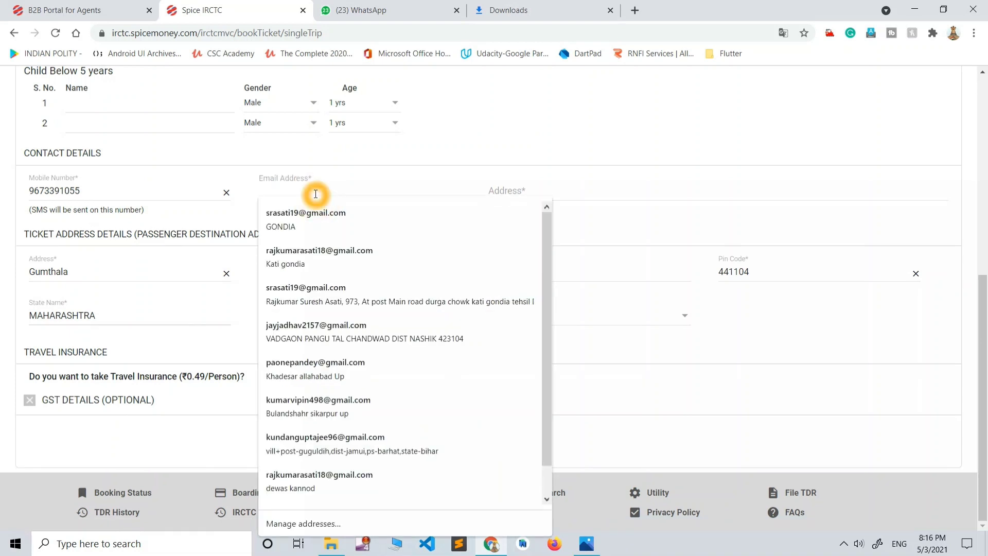
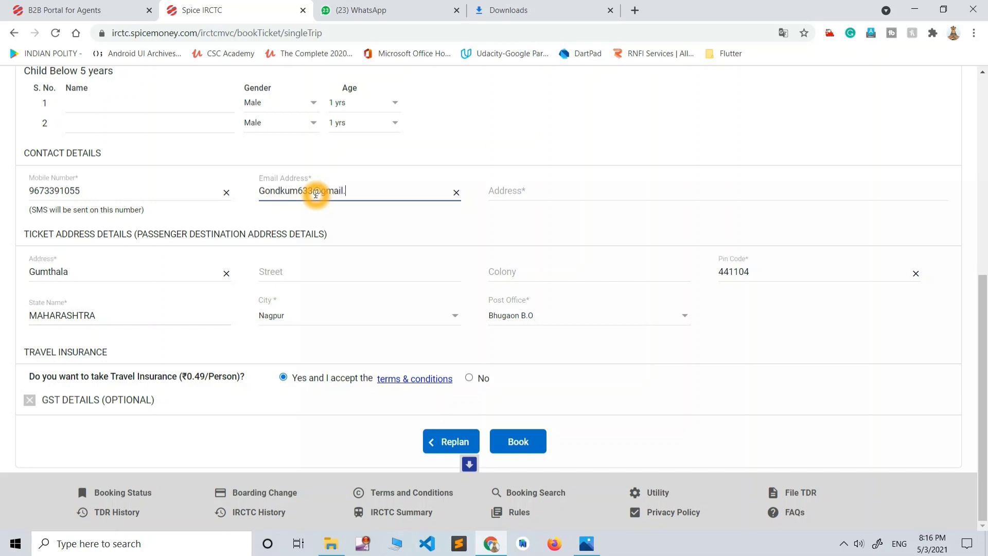
- Enter the contact address and submit the booking form
left_click(599, 194)
type("Gumtha")
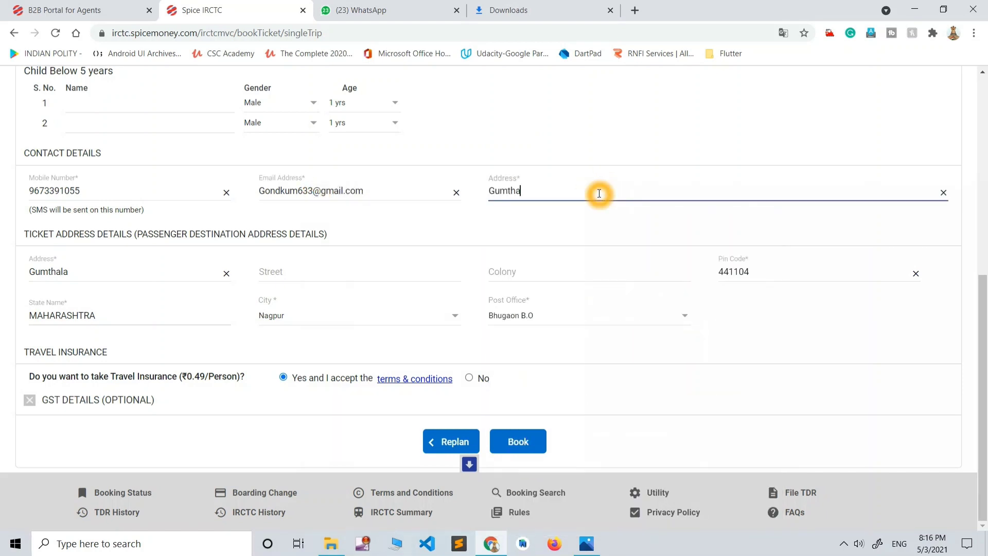
type("la Nagpur")
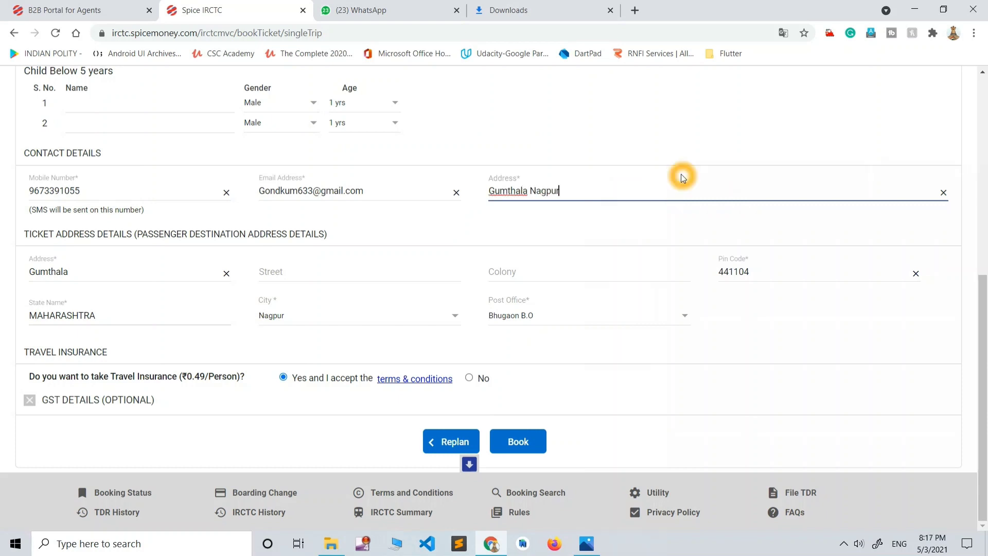
left_click(697, 141)
mouse_move(984, 394)
left_mouse_down()
mouse_move(985, 232)
mouse_move(985, 394)
left_mouse_up()
left_click(517, 441)
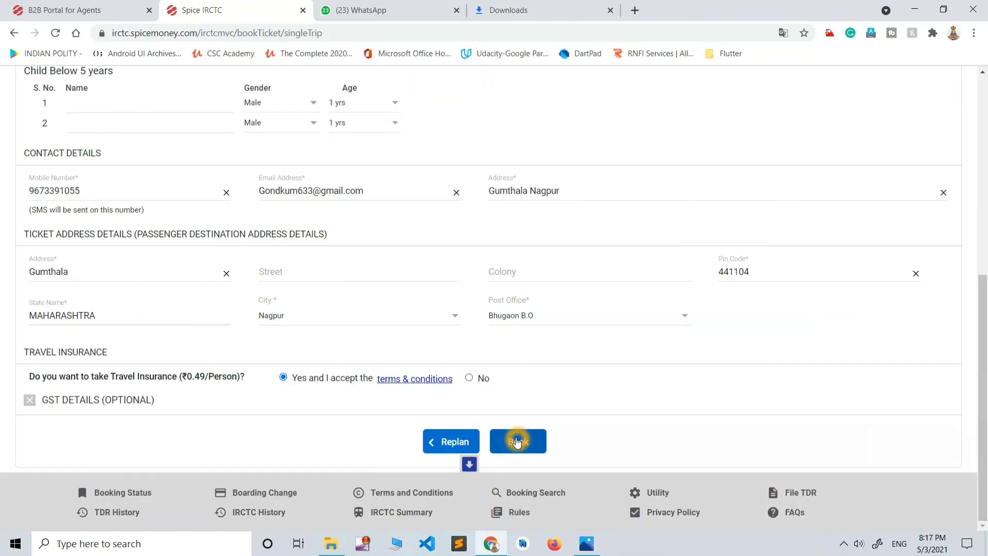
left_click(517, 442)
- Book the DNR SC SPL ticket and choose Continue via Dongle as the IRCTC authentication mode
left_click(518, 442)
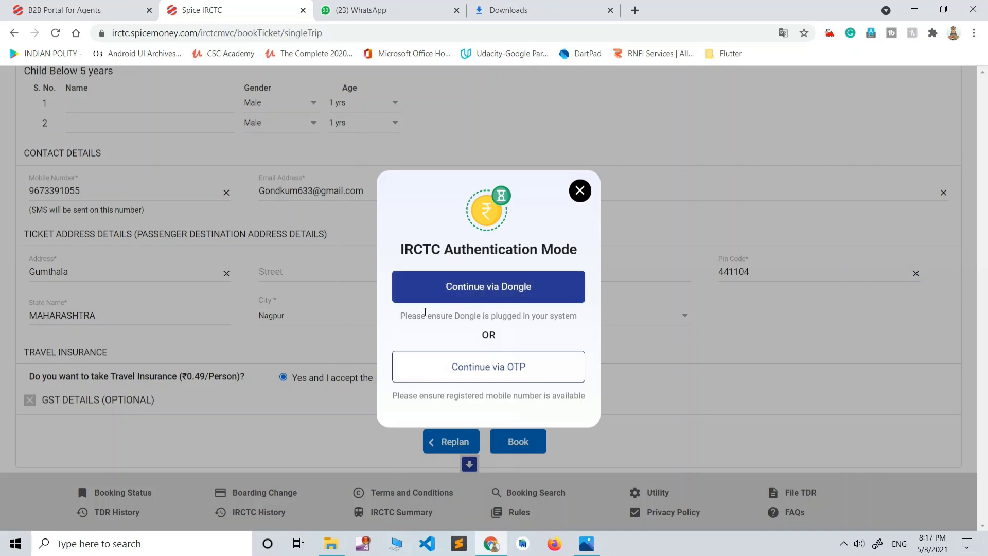
left_click(409, 317)
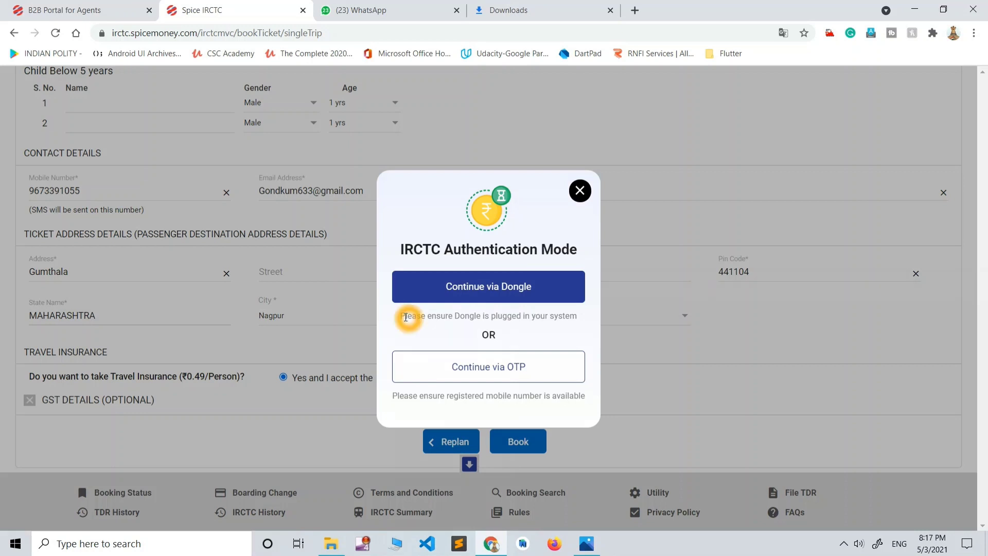
left_click(408, 316)
left_click(408, 315)
double_click(407, 316)
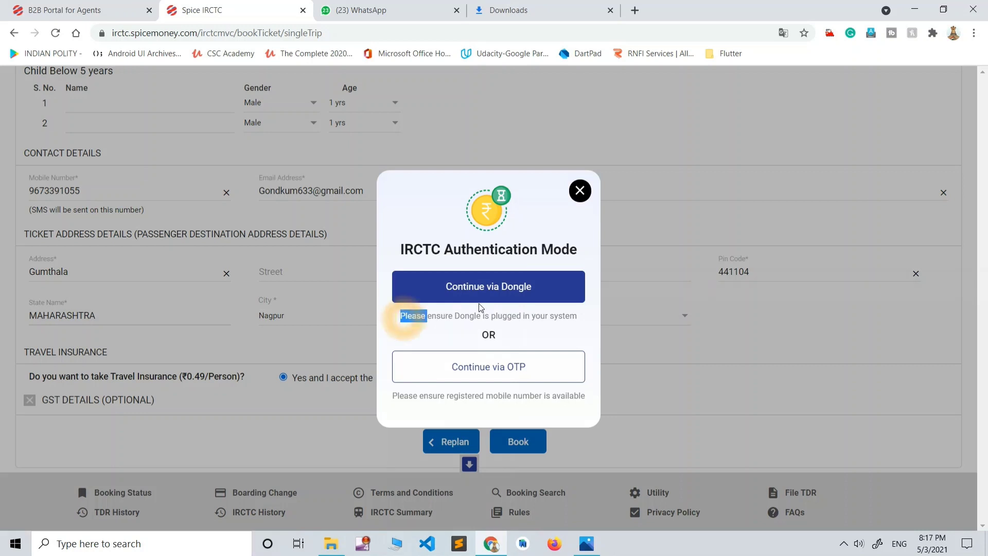
left_click(569, 308)
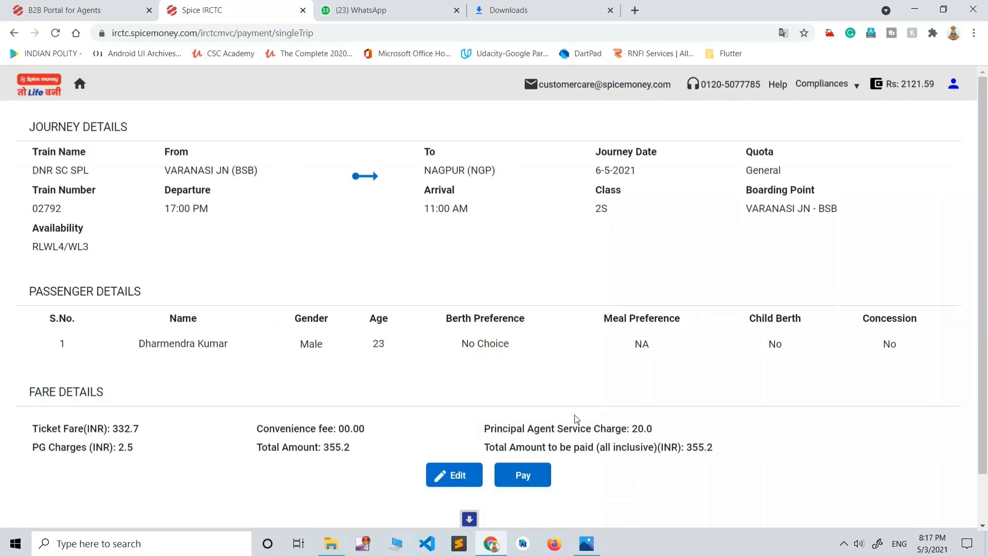
- Review the fare summary: convenience fee 00.00, PG charges 2.5, total amount 355.2 INR
left_click(575, 416)
left_click_drag(252, 428, 375, 429)
left_click(225, 464)
left_click(260, 444)
left_click_drag(260, 445, 351, 452)
left_click(351, 451)
left_click_drag(130, 444, 33, 447)
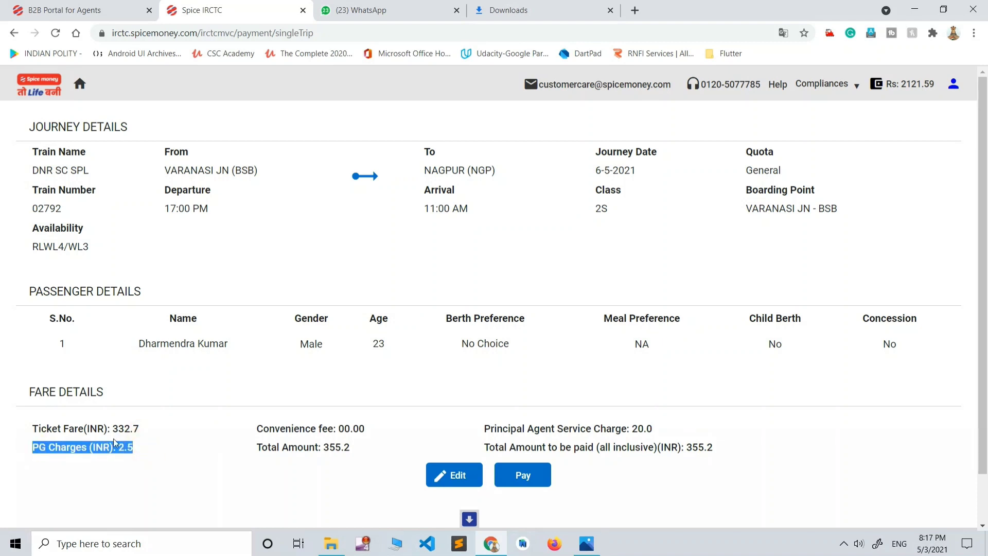
left_click(379, 427)
left_click(452, 438)
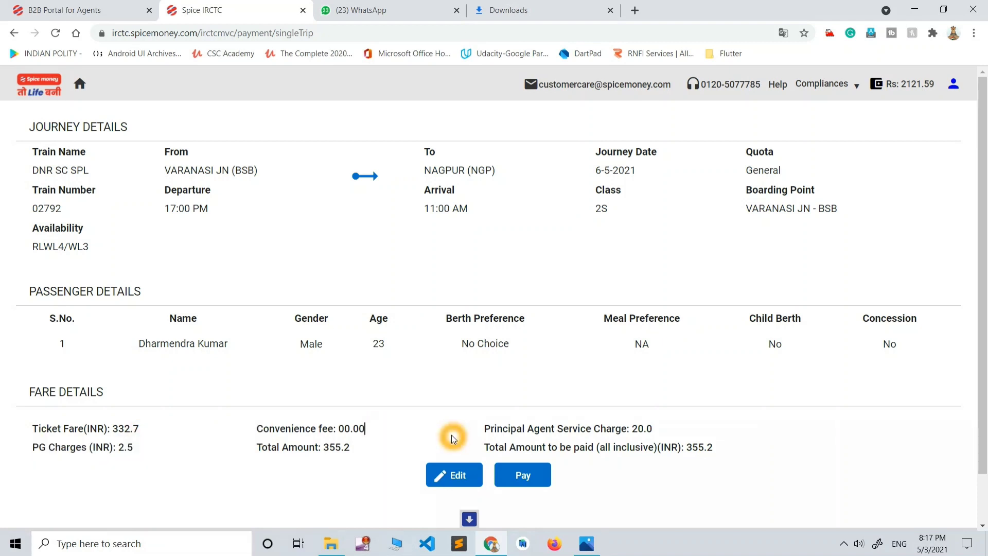
- Pay the 355.2 INR fare and confirm PAY to open IRCTC authentication
left_click(508, 471)
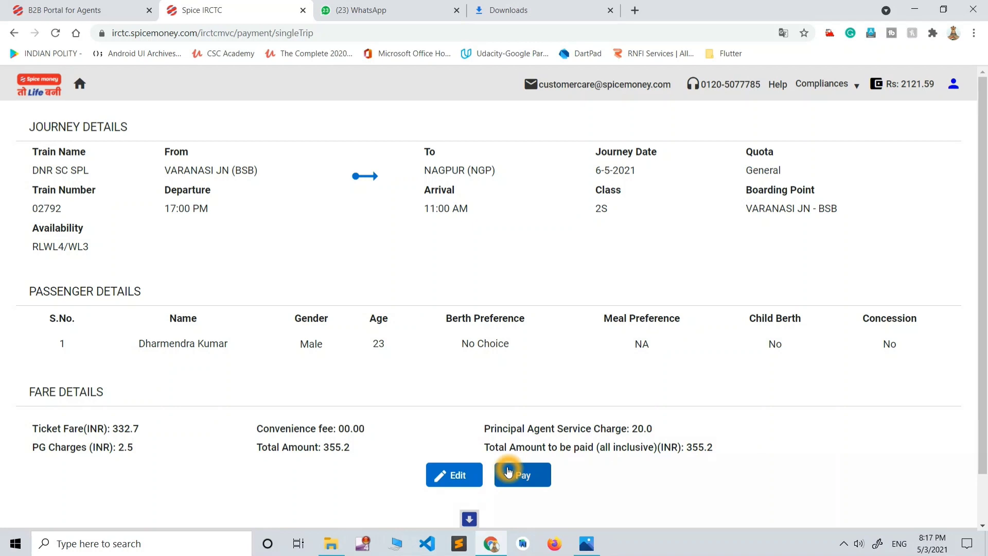
left_click(509, 471)
left_click(519, 308)
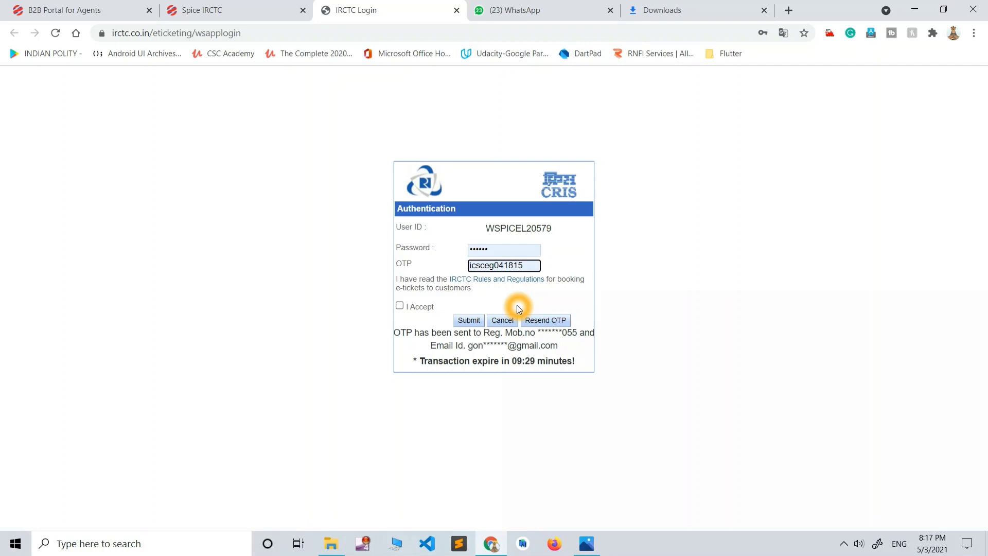
- Re-enter the IRCTC account password from the saved credentials
left_click(502, 248)
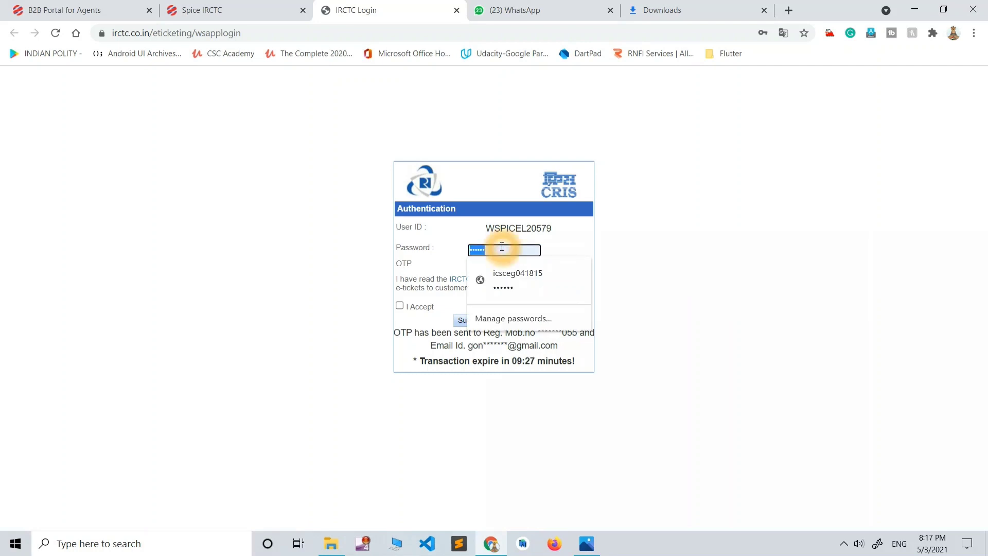
key("BackSpace")
key("Down")
key("Return")
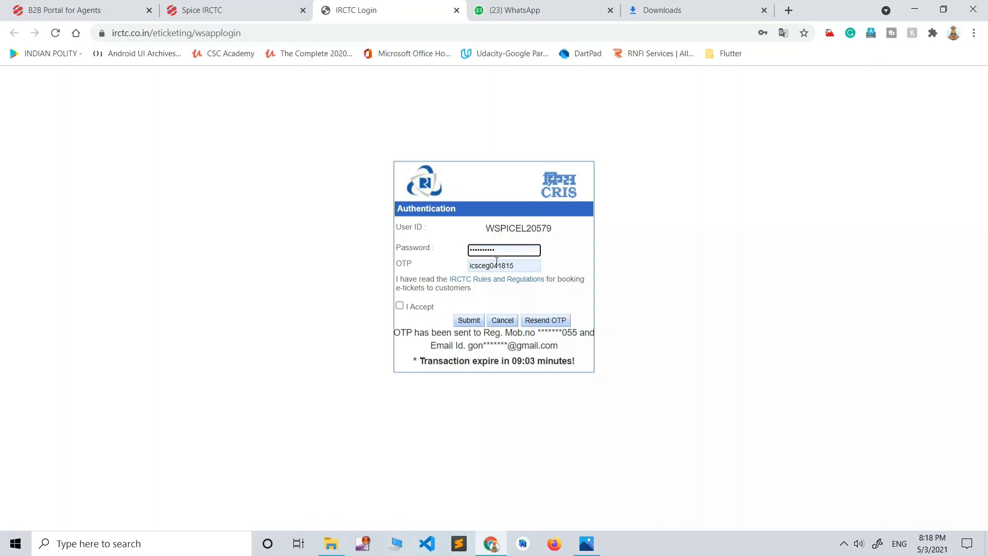
- Replace the wrong OTP with the received one-time password, accept the rules and submit
left_click(504, 266)
double_click(504, 265)
key("BackSpace")
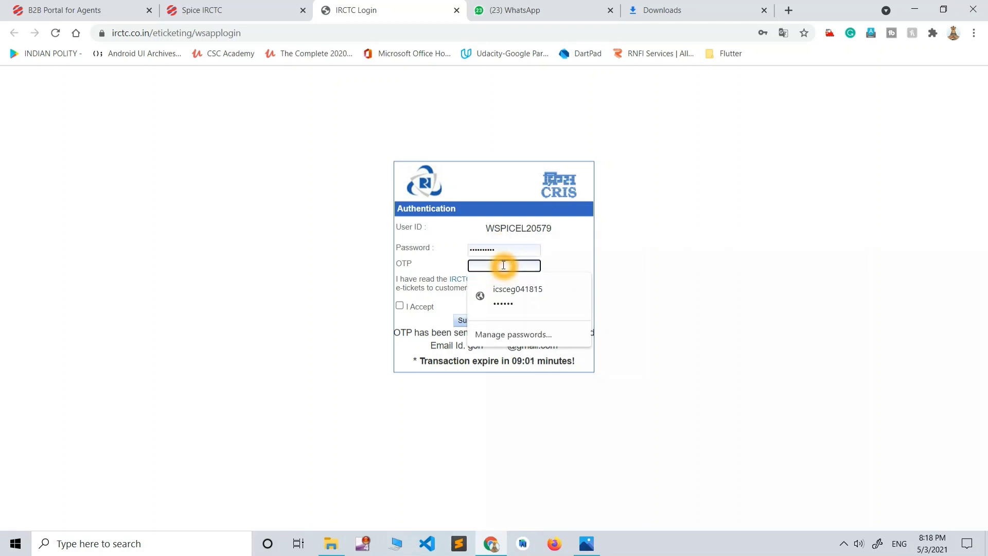
key("ctrl+v")
left_click(400, 305)
left_click(469, 320)
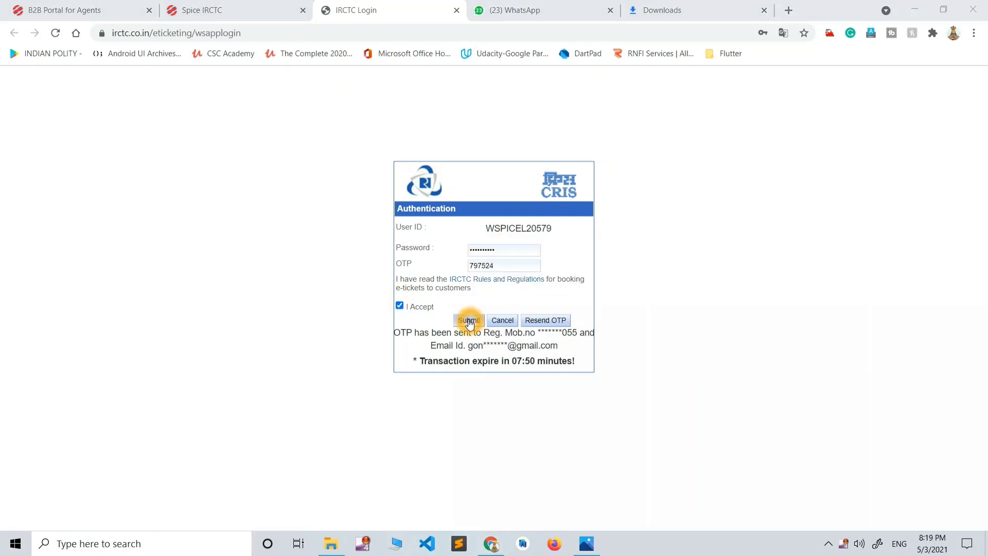
left_click(331, 287)
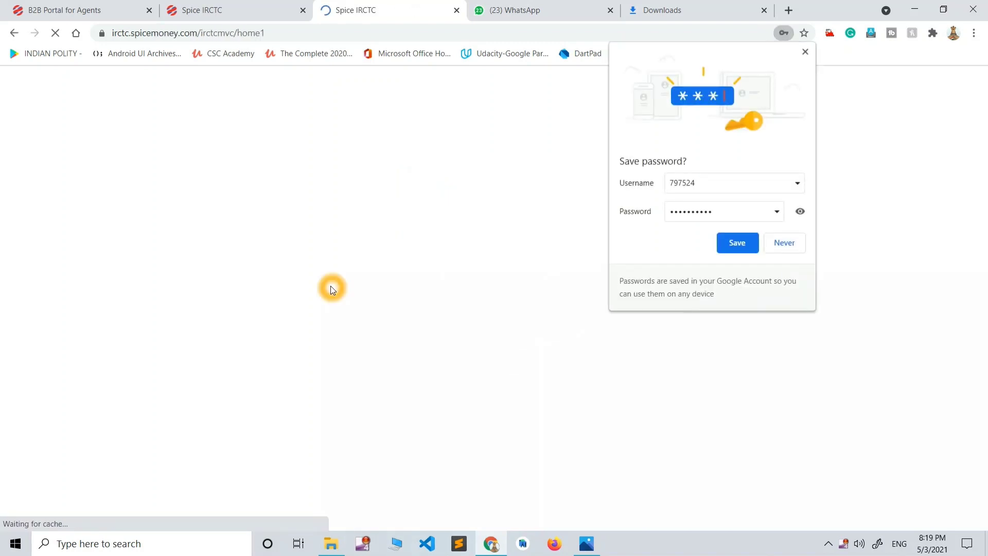
- Decline saving the password and close the Elimination Corruption and COVID advisory popups
left_click(806, 52)
left_click(779, 168)
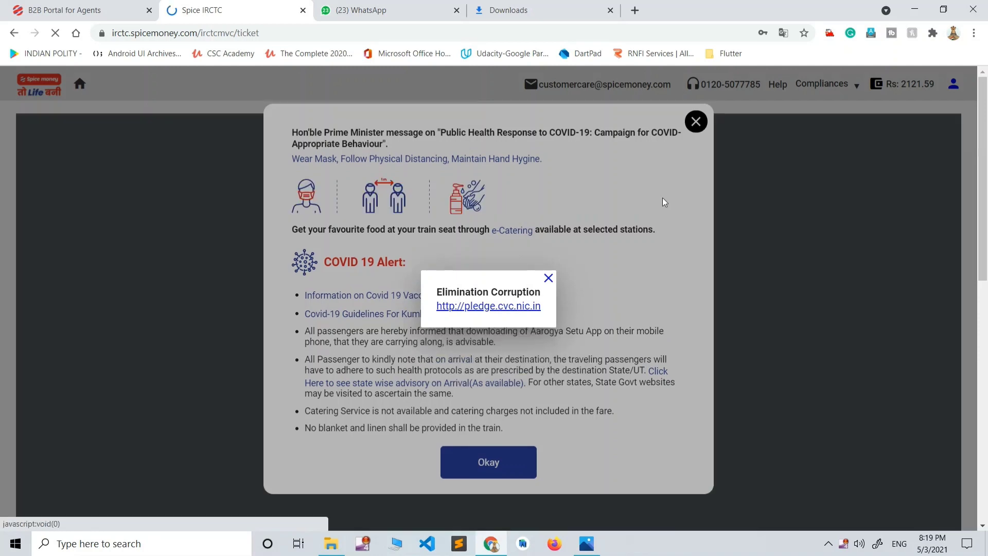
left_click(548, 278)
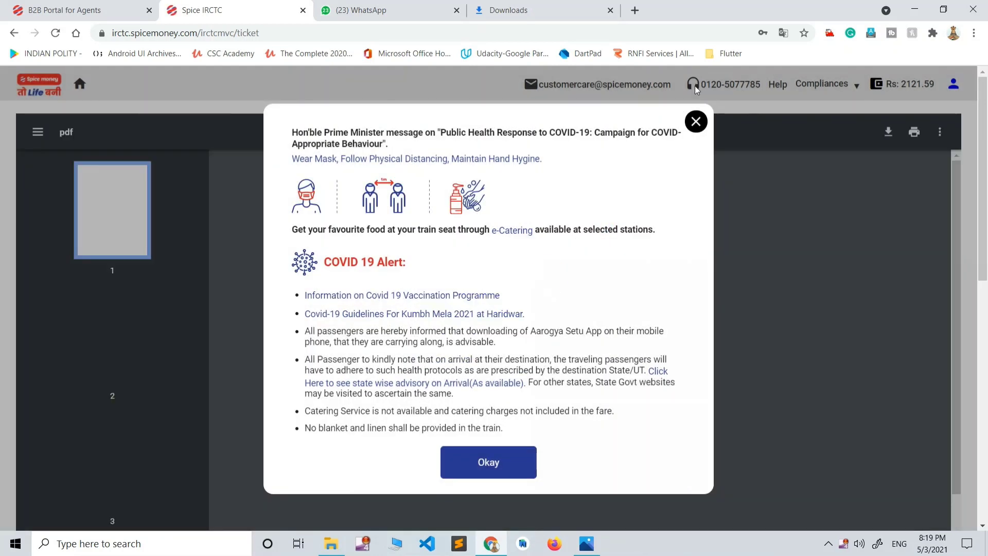
left_click(696, 122)
left_click(952, 190)
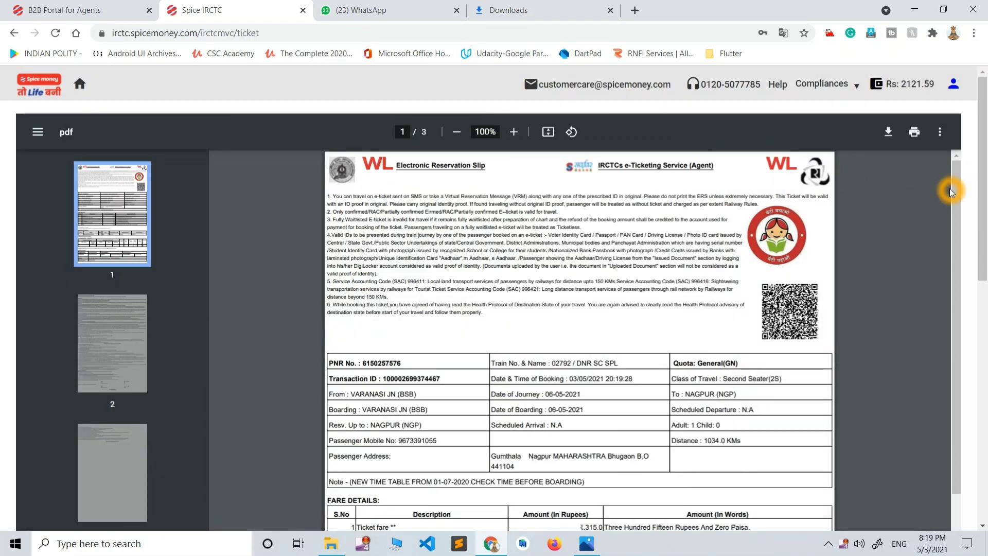
- Scroll the e-ticket to Agent Details, highlighting Spice Digital Limited and the agent's name
left_click_drag(983, 198, 987, 316)
scroll(509, 375, "down", 4)
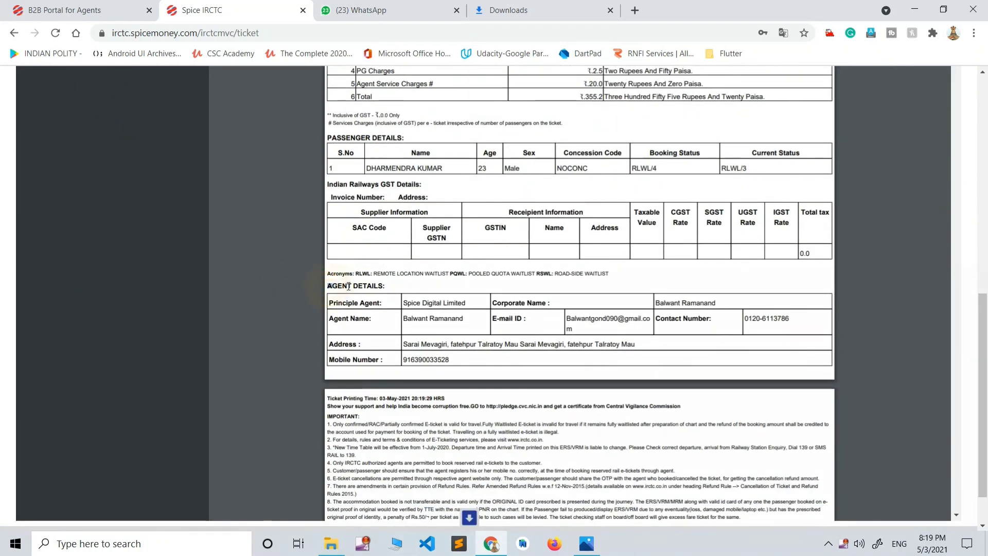
left_click_drag(349, 286, 465, 306)
left_click(386, 303)
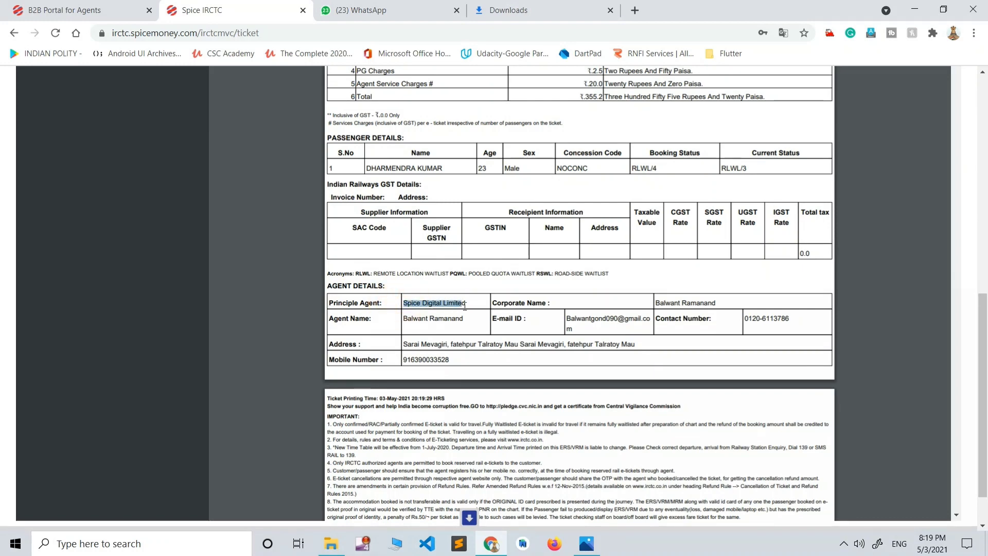
left_click(432, 321)
left_click_drag(403, 318, 464, 319)
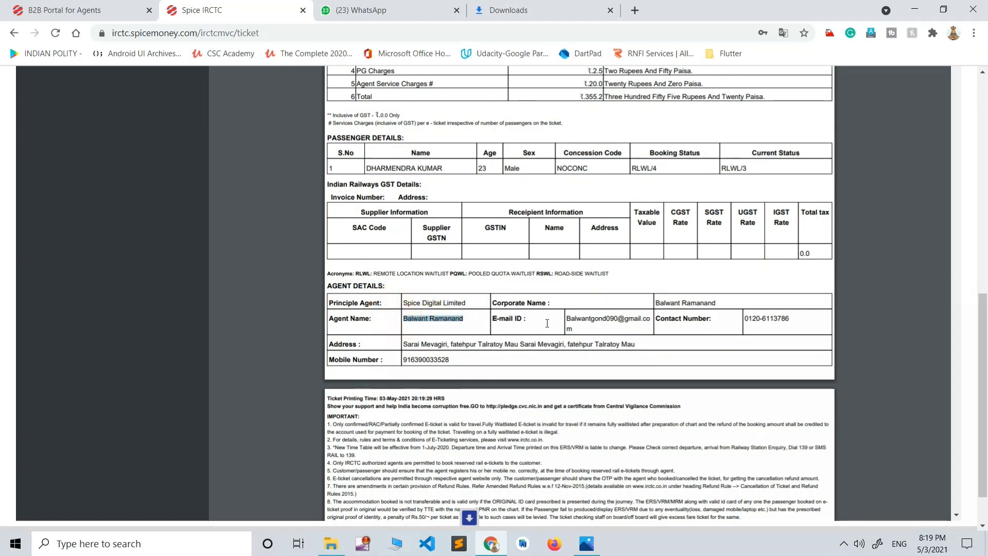
left_click_drag(566, 317, 597, 332)
- Open the e-ticket print options, cancel without printing, and scroll to the page footer
scroll(987, 329, "up", 1)
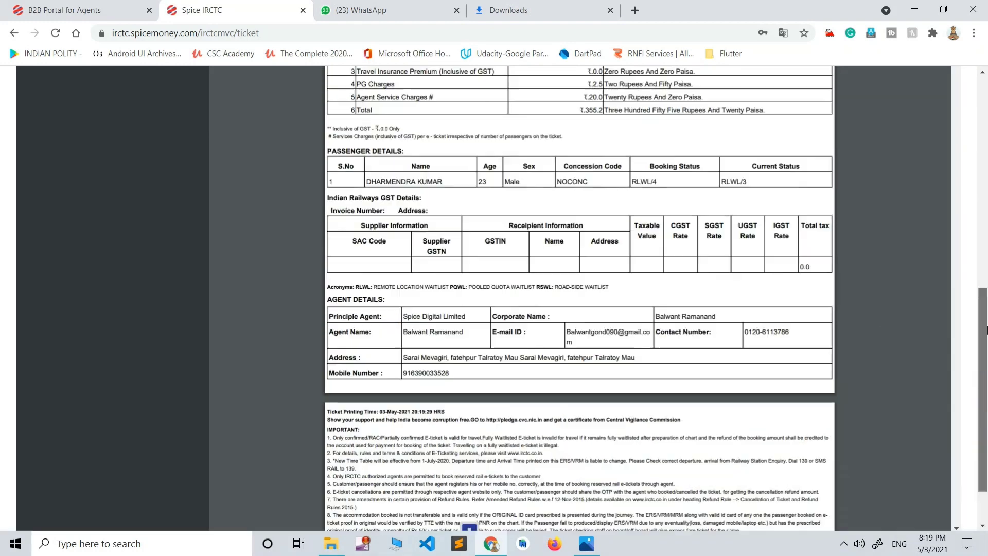
scroll(987, 329, "up", 10)
left_click(914, 135)
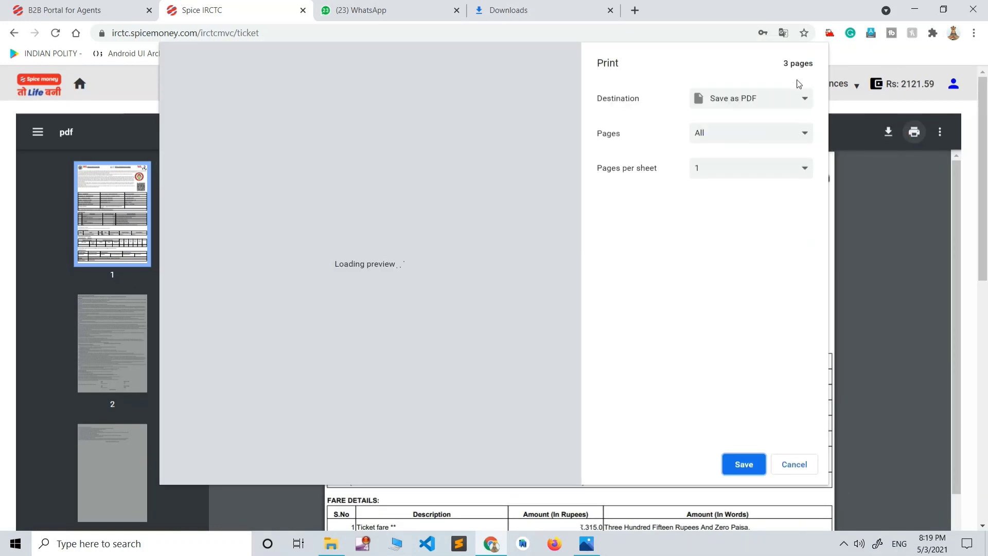
left_click(794, 463)
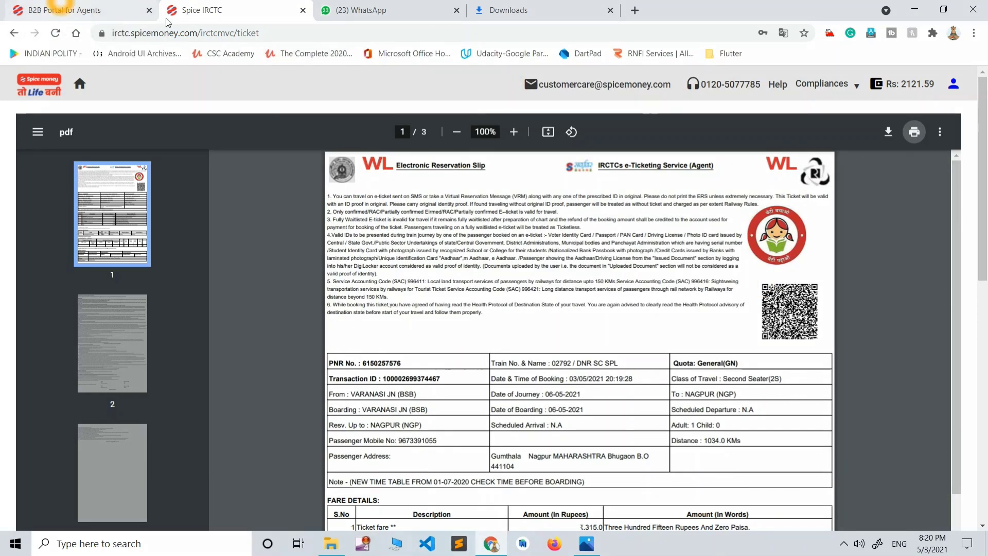
scroll(958, 153, "down", 10)
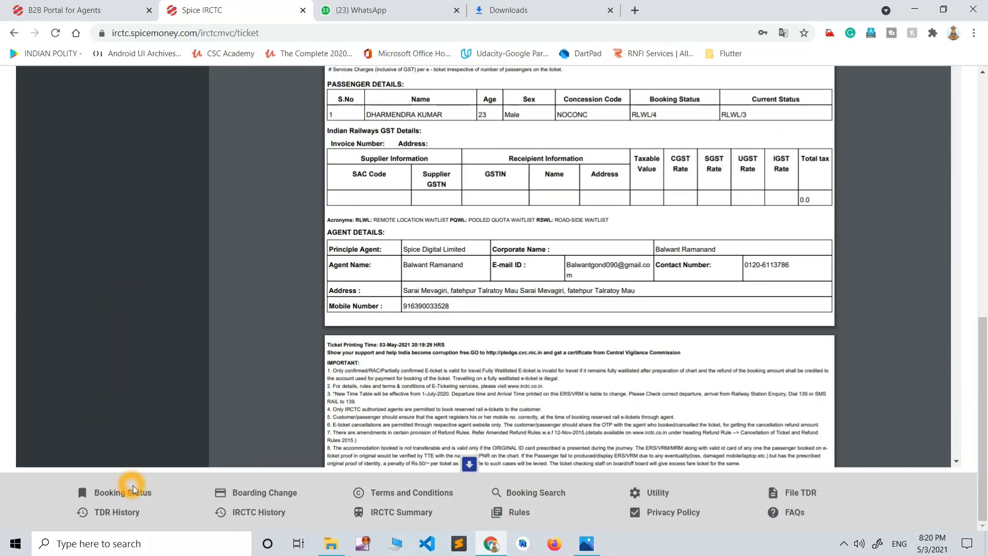
- Open the Booking Status search page in Spice IRCTC
left_click(137, 490)
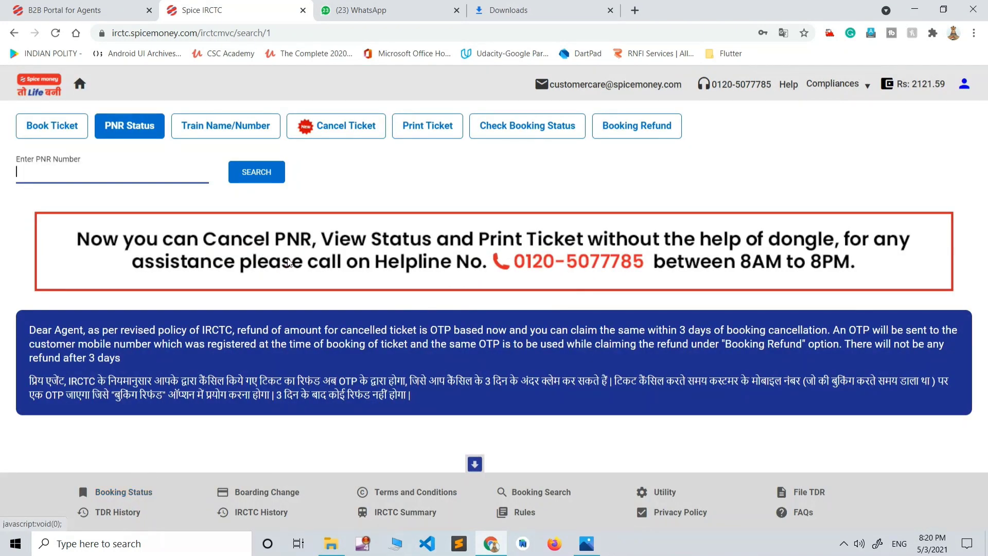
left_click(192, 181)
left_click(220, 131)
left_click(370, 118)
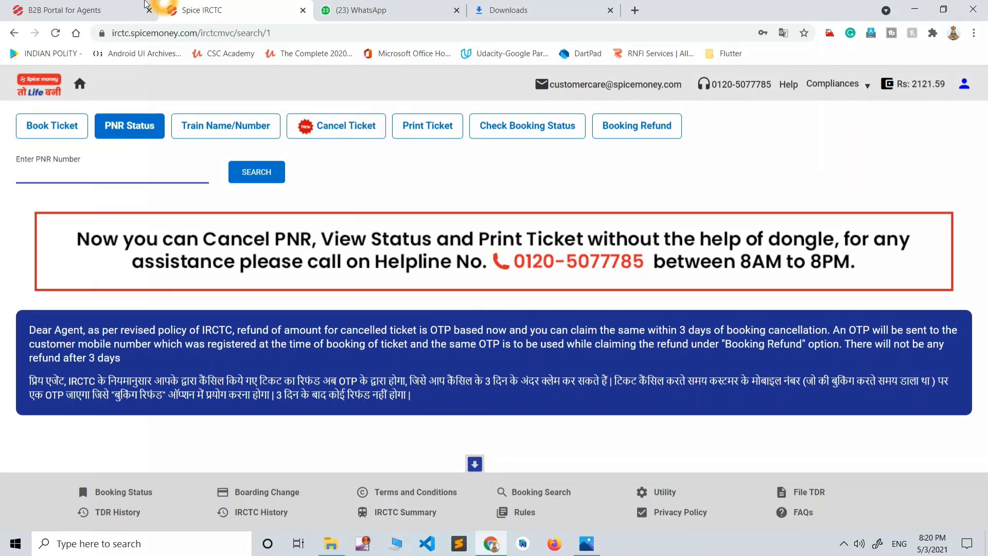
- In the B2B Portal, open Train > Print Ticket, then the wallet Transaction History
left_click(120, 8)
left_click(229, 8)
left_click(120, 9)
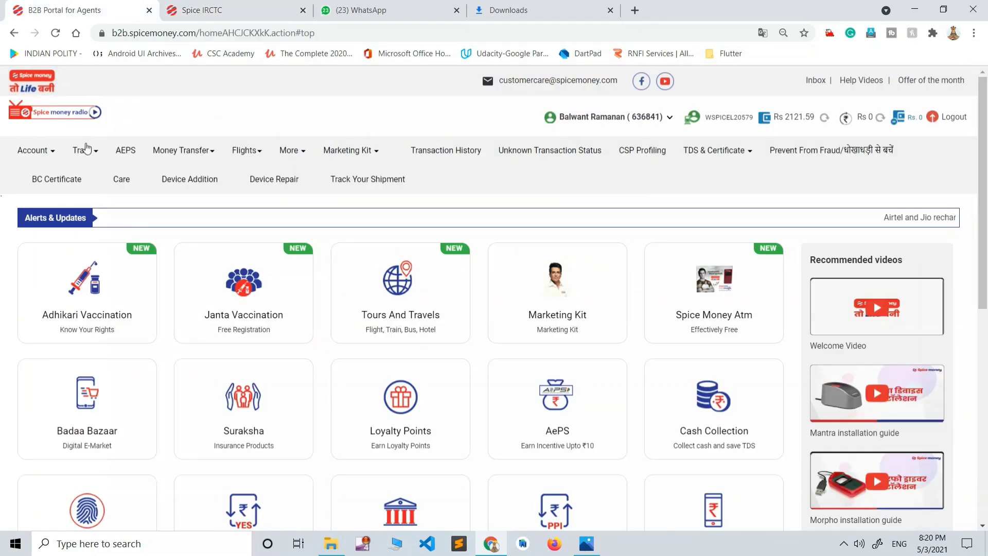
left_click(84, 150)
left_click(88, 193)
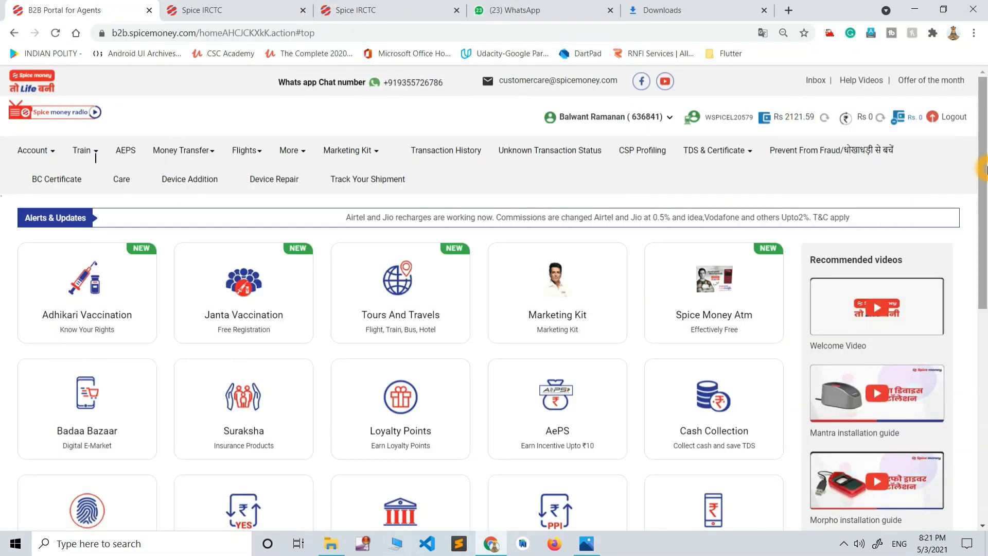
left_click(986, 168)
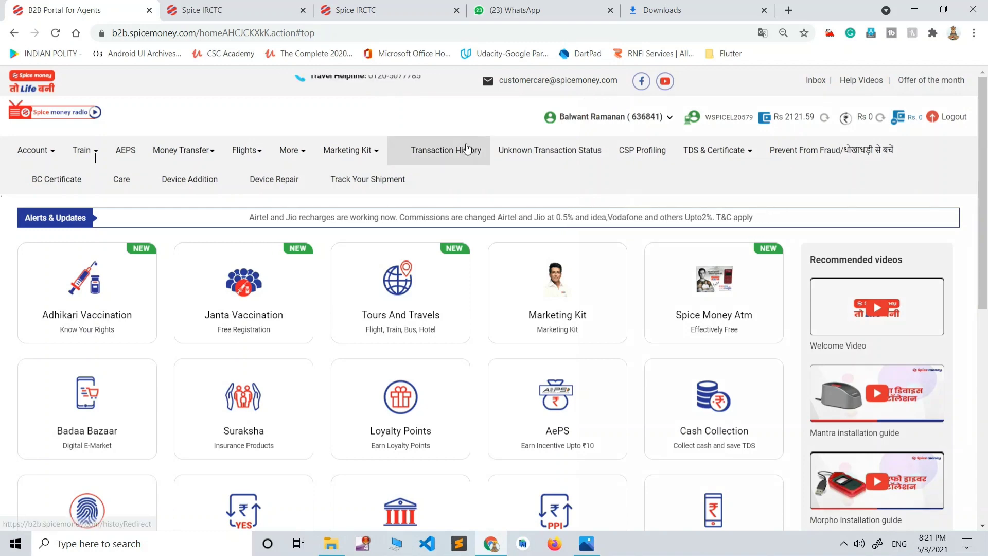
left_click(458, 149)
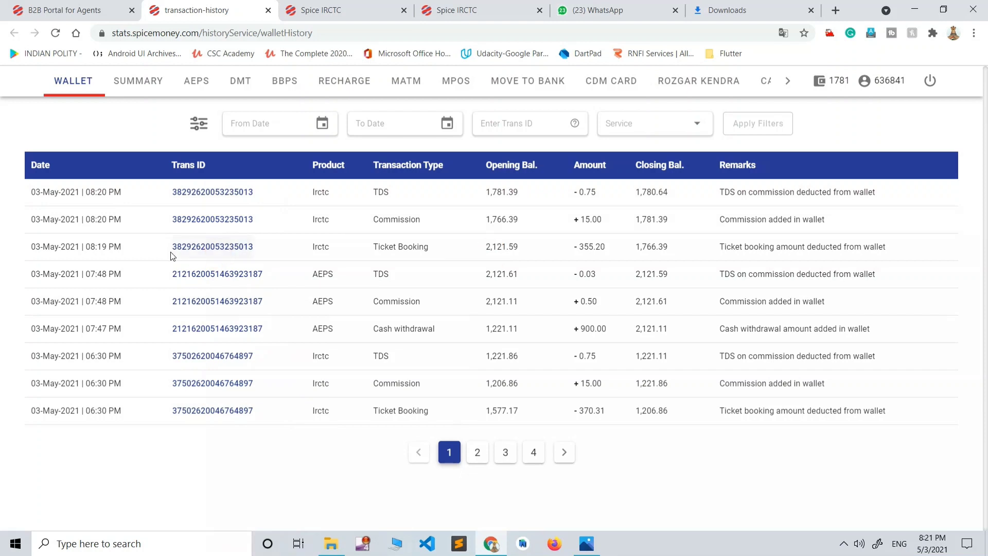
left_click_drag(333, 260, 680, 245)
left_click(680, 245)
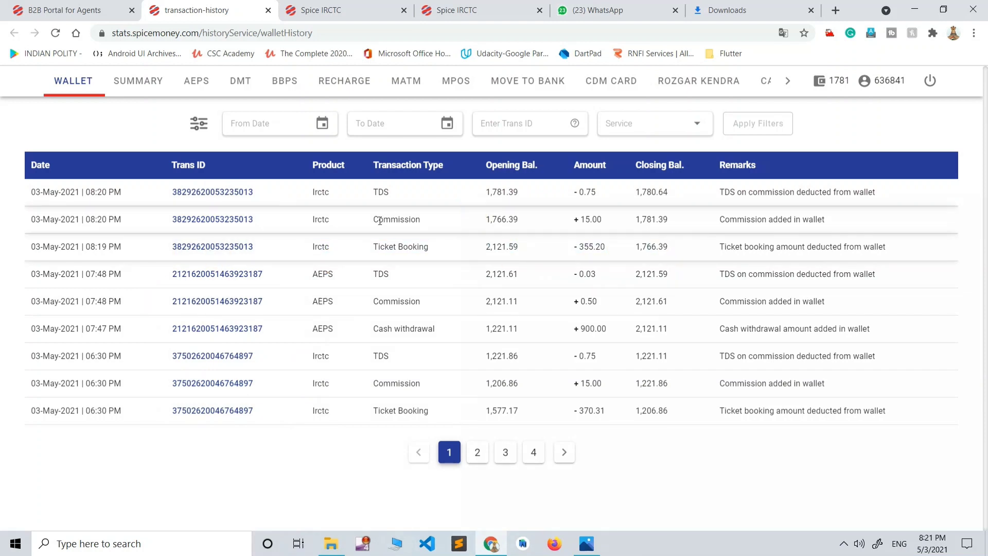
left_click_drag(373, 223, 570, 232)
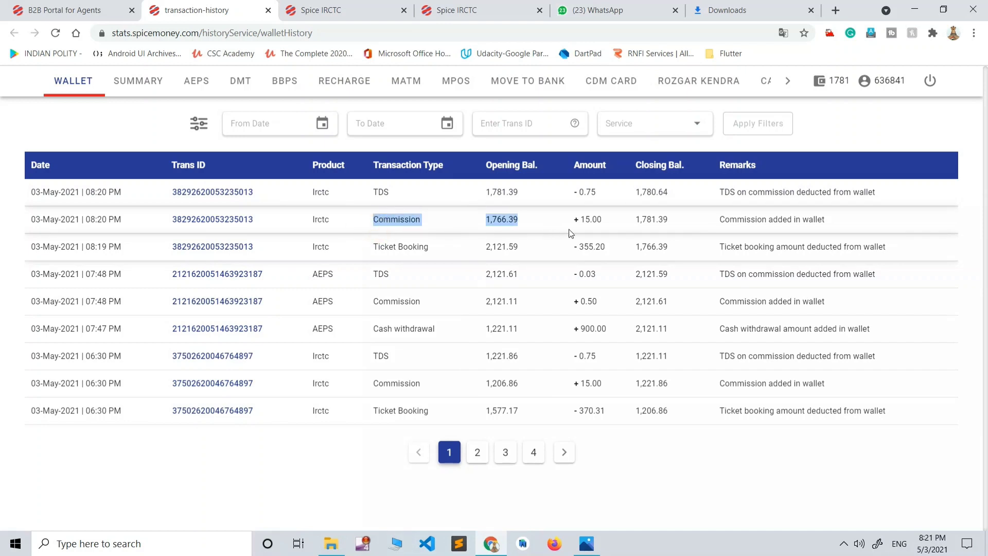
left_click(608, 224)
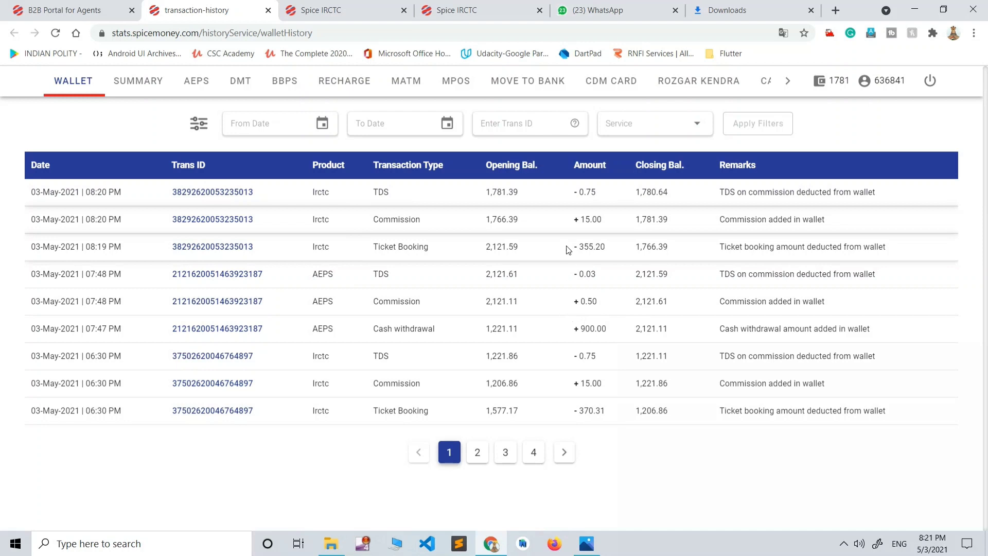
left_click(563, 399)
left_click(487, 453)
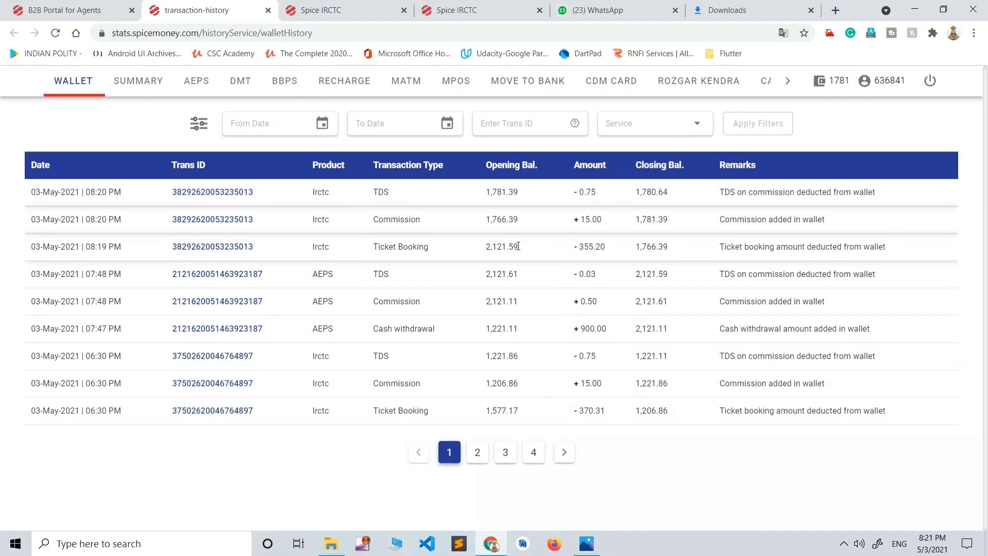
left_click(548, 198)
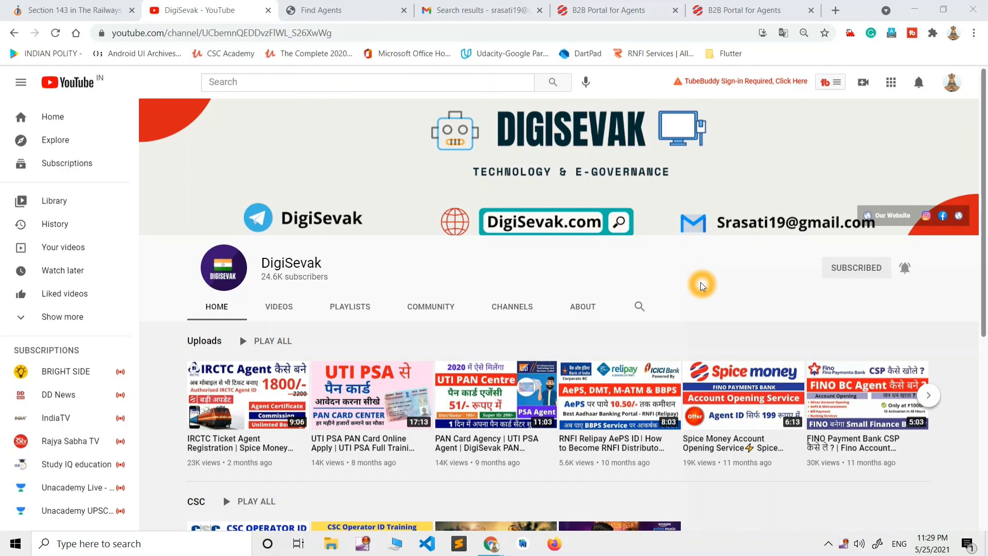
left_click_drag(263, 283, 347, 278)
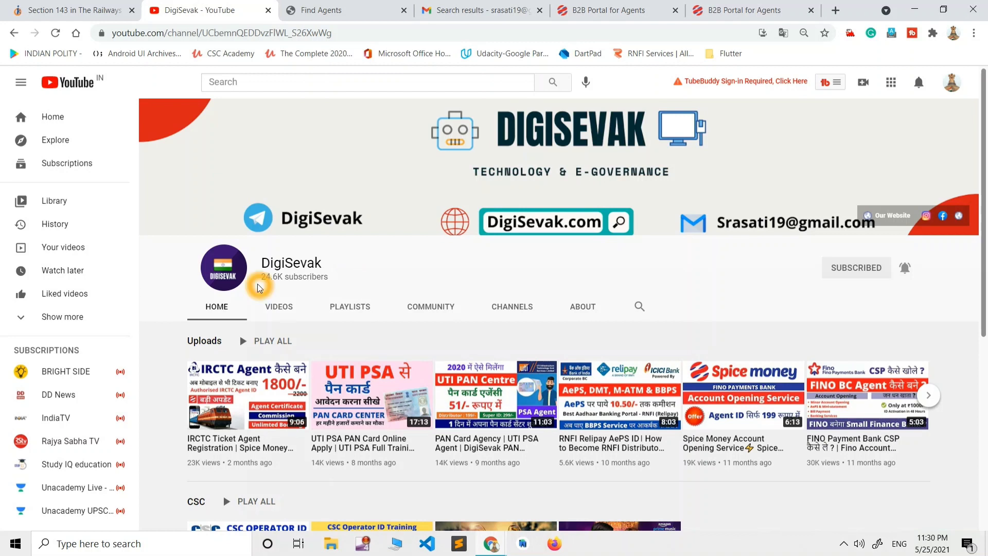
left_click_drag(261, 278, 326, 289)
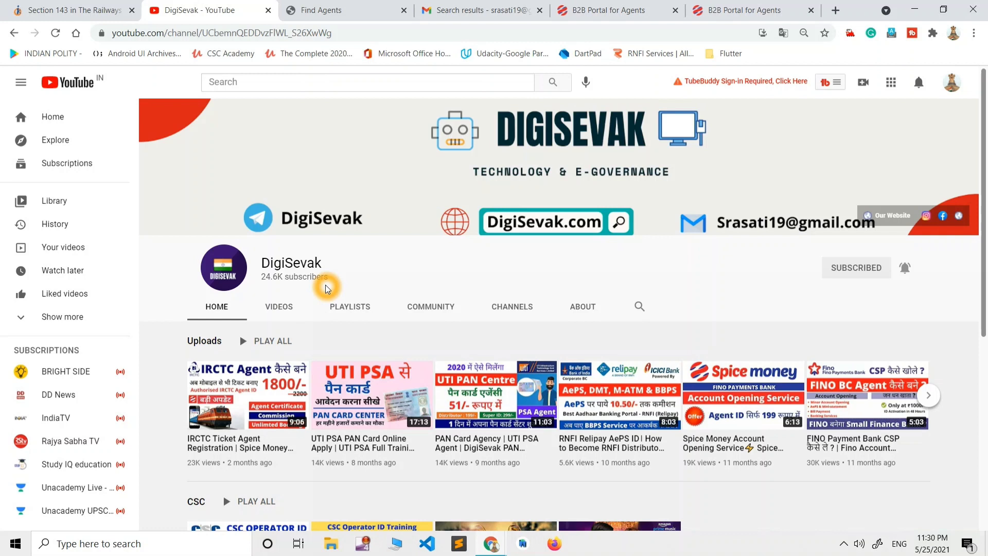
left_click(985, 282)
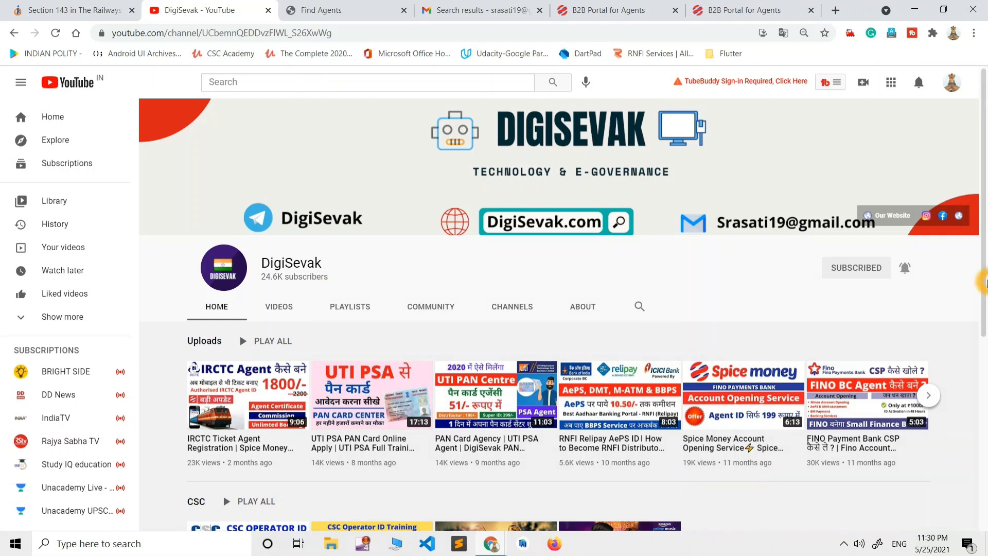